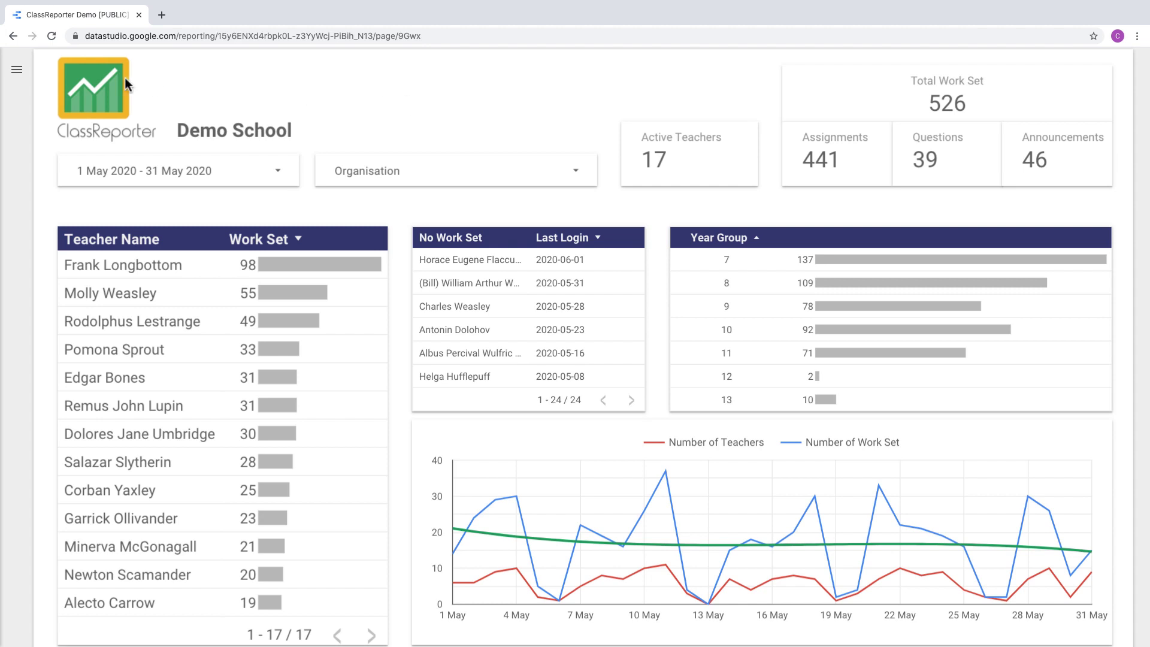
Step: Browse the Work Details and Student Engagement pages from the page list, then return to Teacher Usage
click(18, 71)
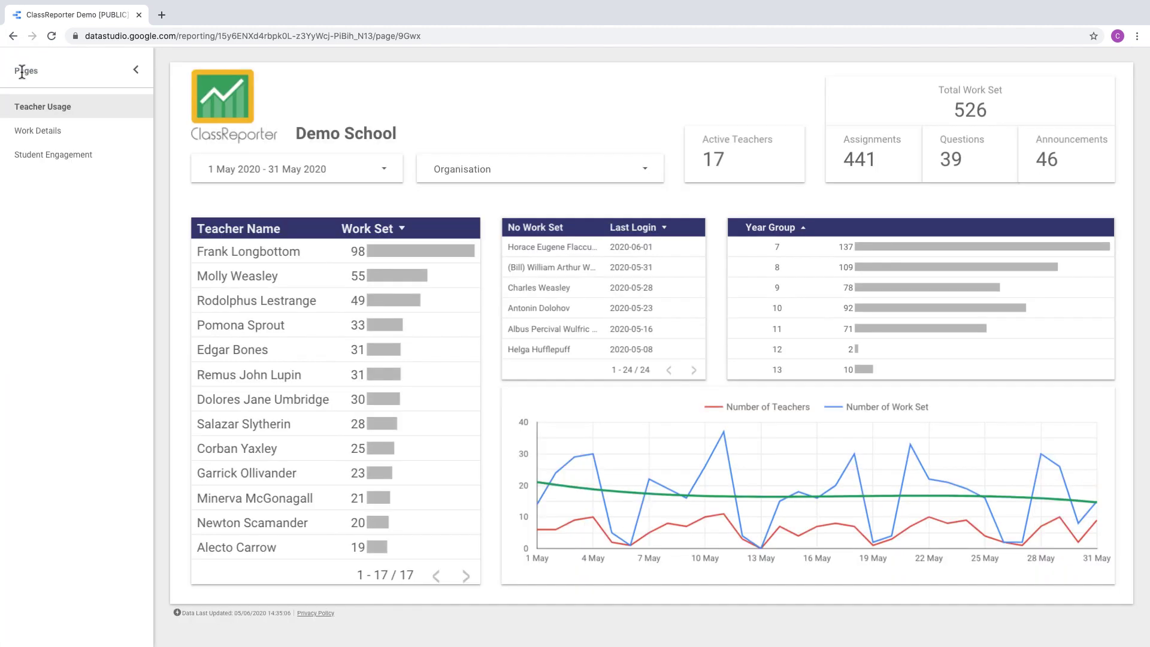
click(77, 131)
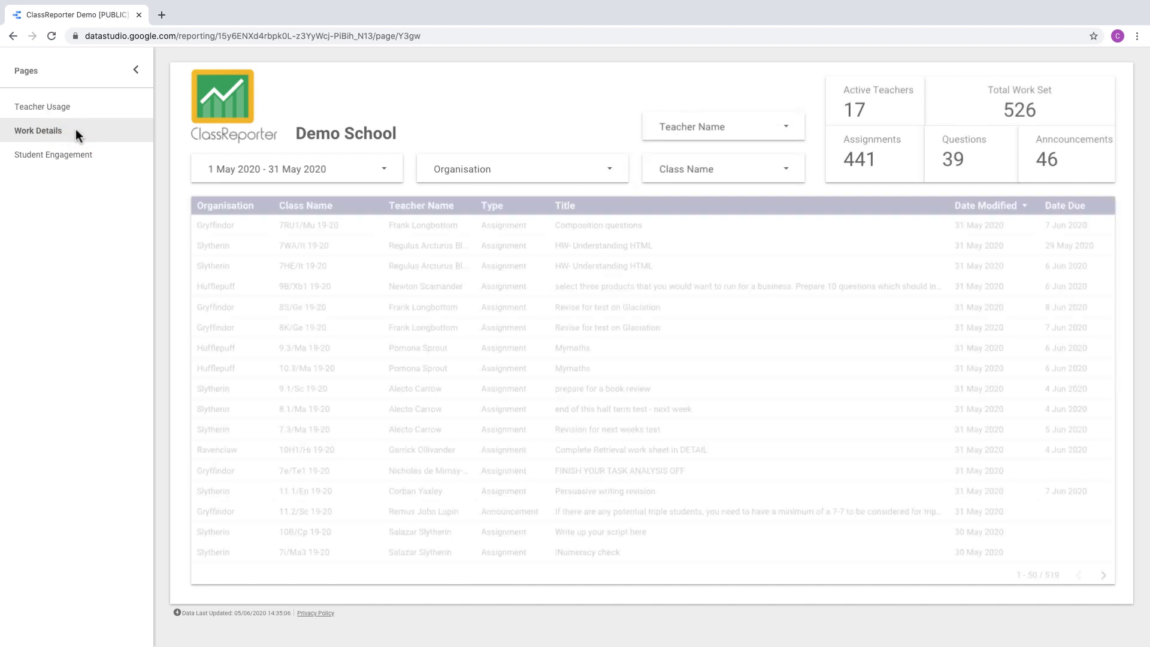
click(99, 163)
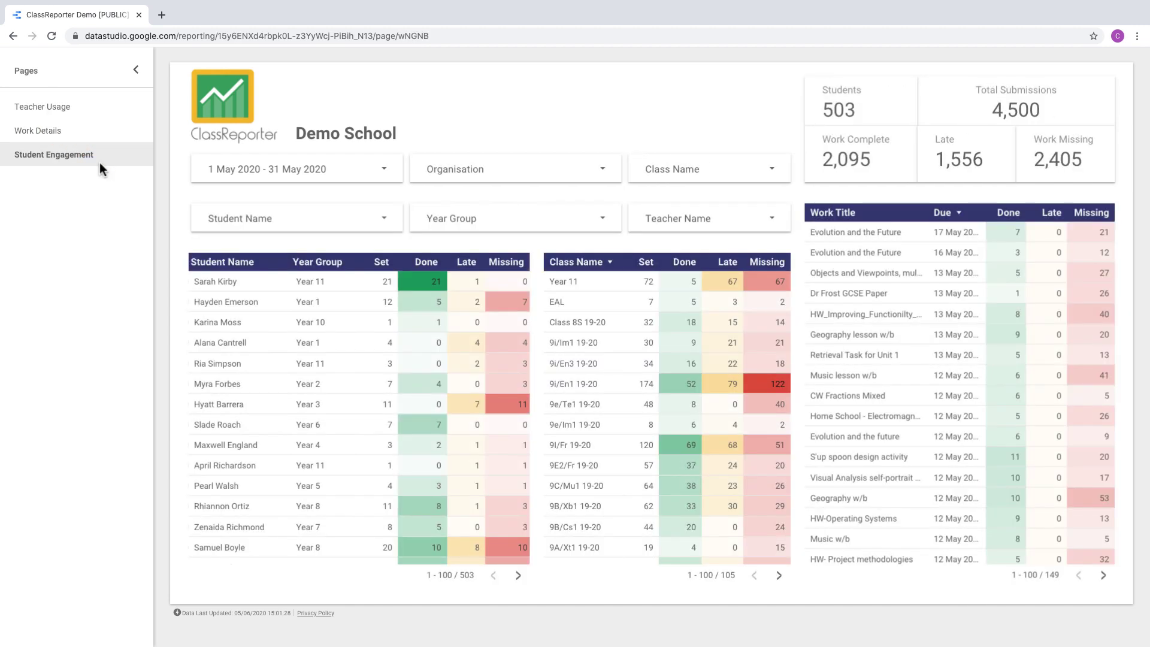
click(78, 107)
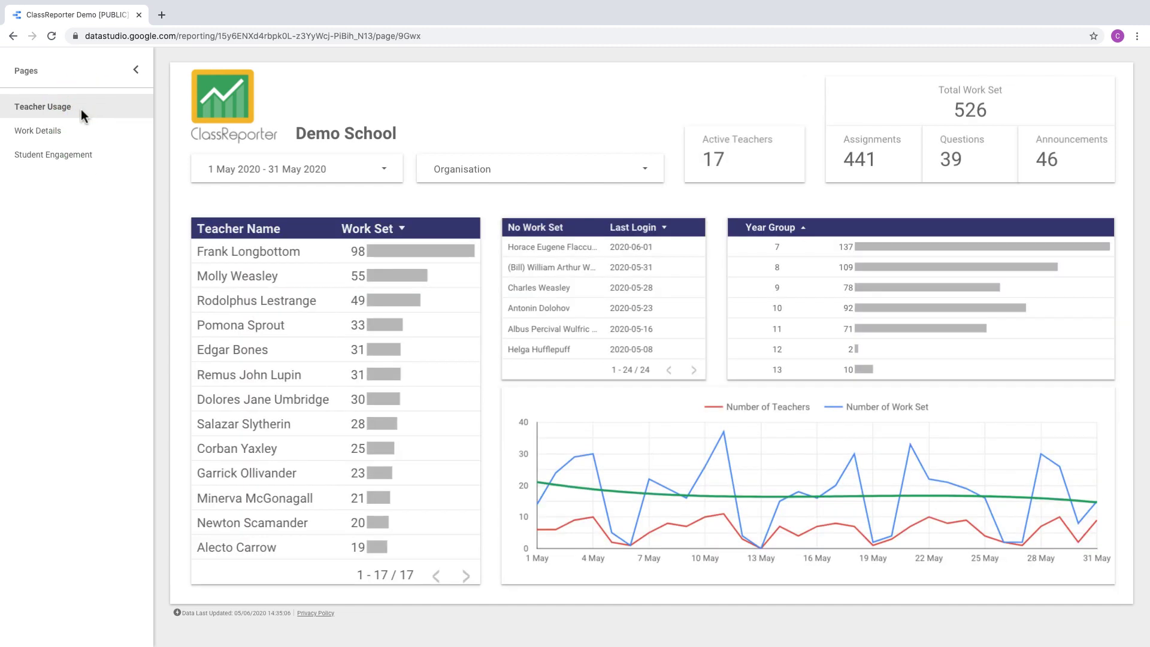
Step: Apply the 'This year to date' preset (1 Jan – 4 Jun 2020) to the Teacher Usage date range
click(393, 173)
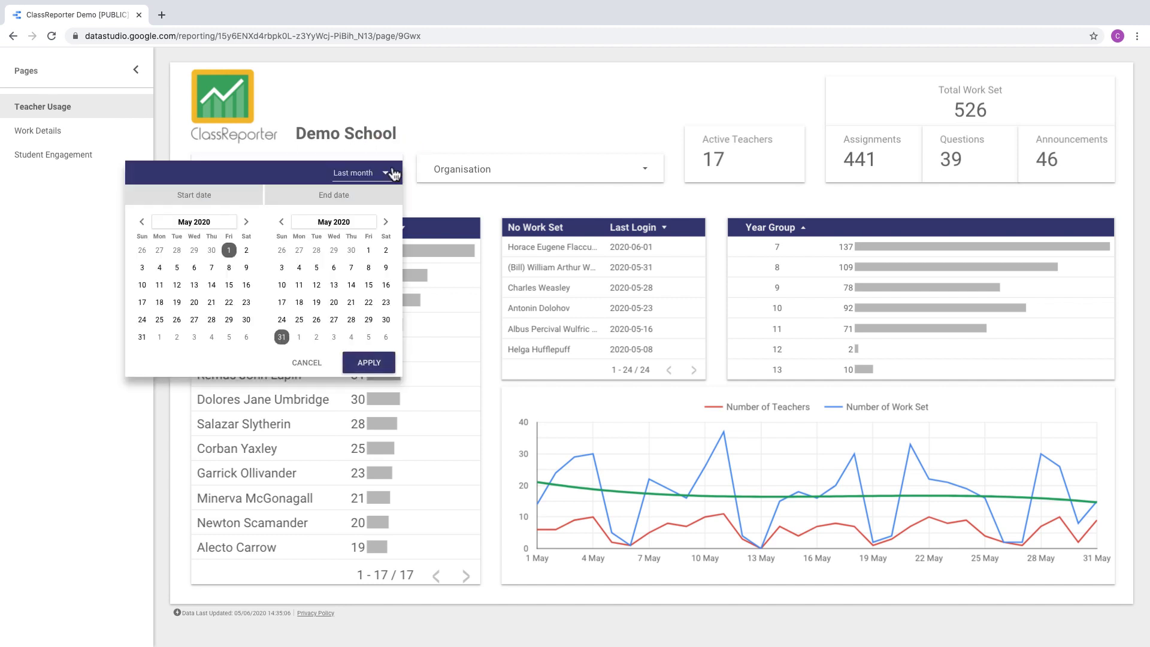
click(384, 175)
scroll(399, 249, down, 3)
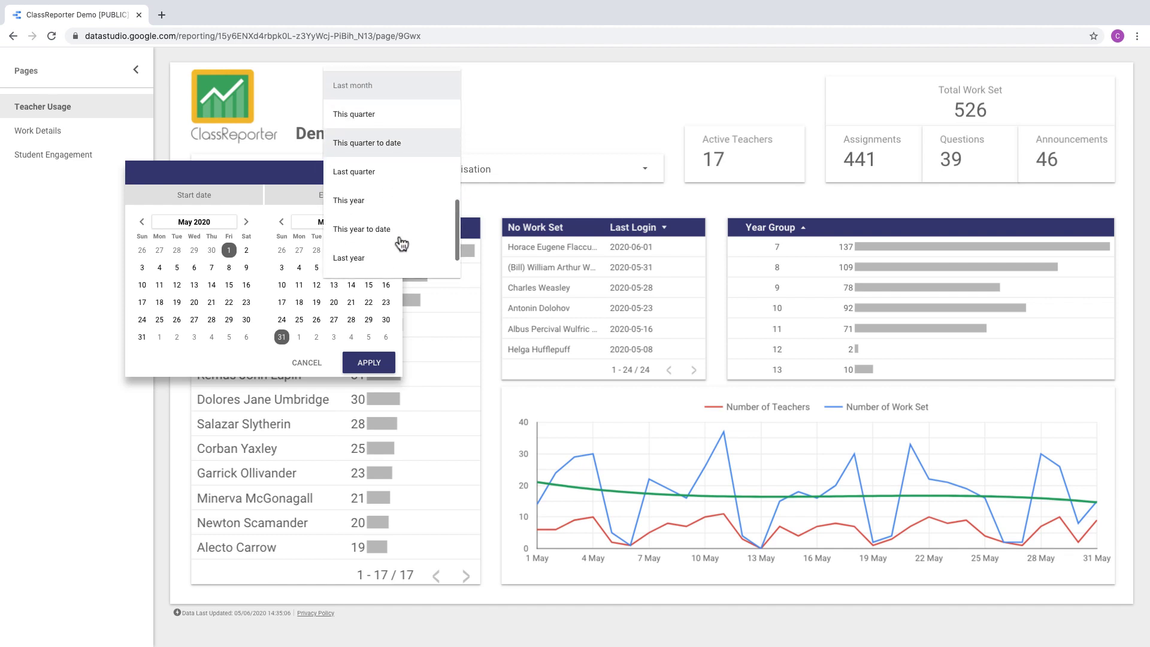
scroll(401, 243, down, 1)
click(382, 215)
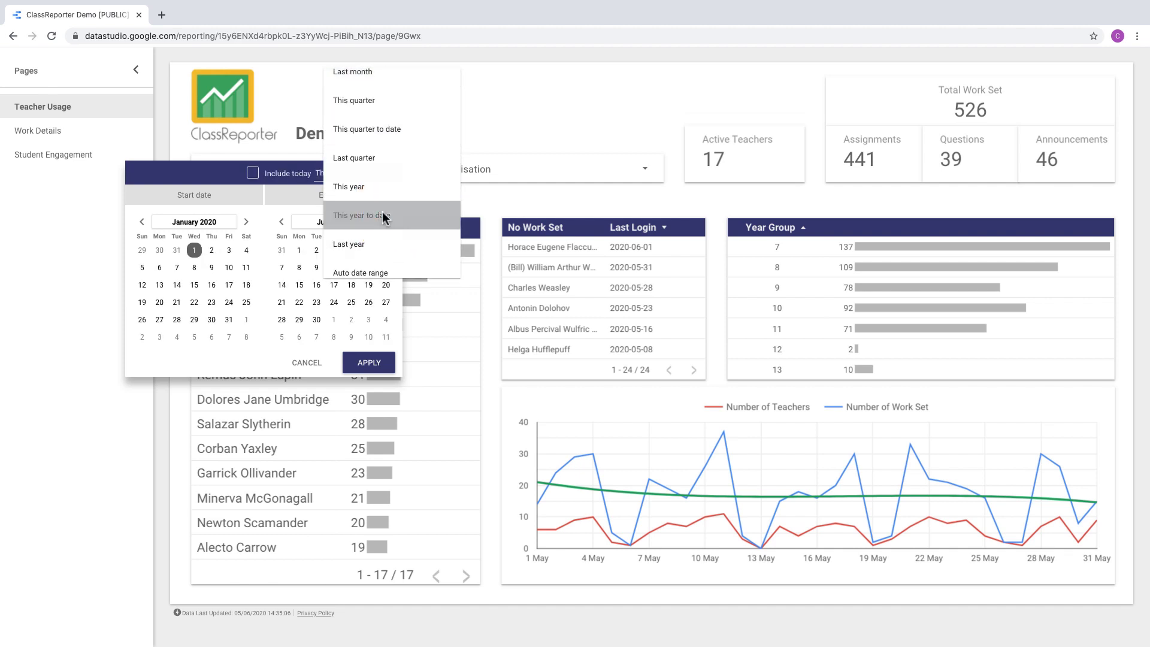
click(378, 362)
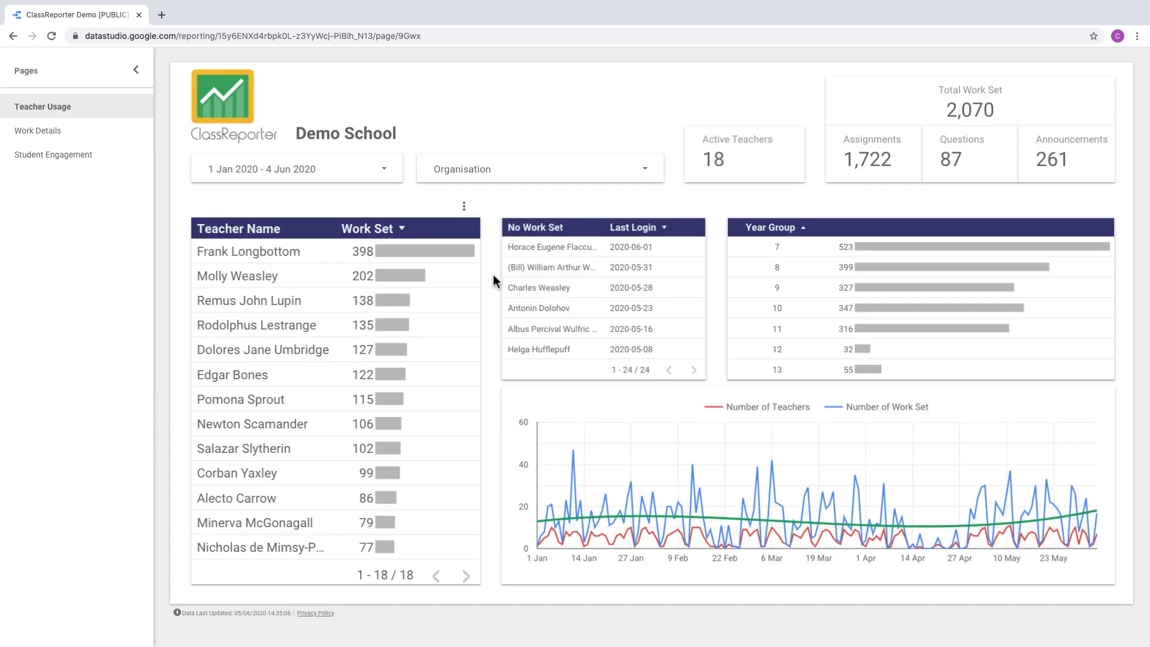
click(508, 111)
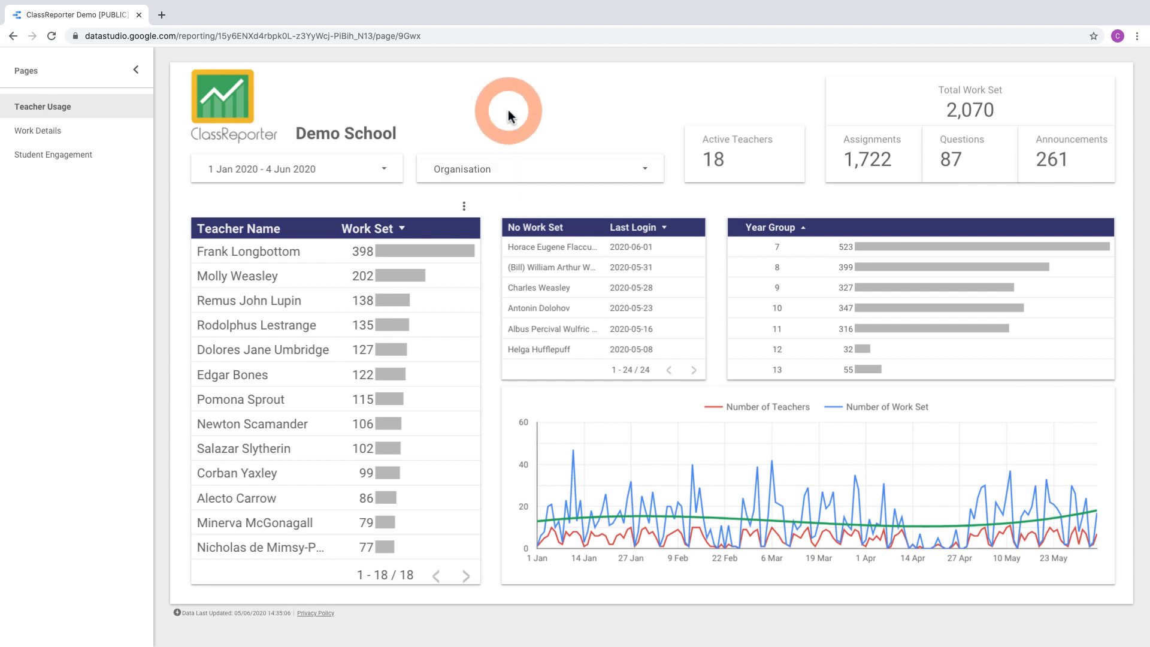
click(645, 168)
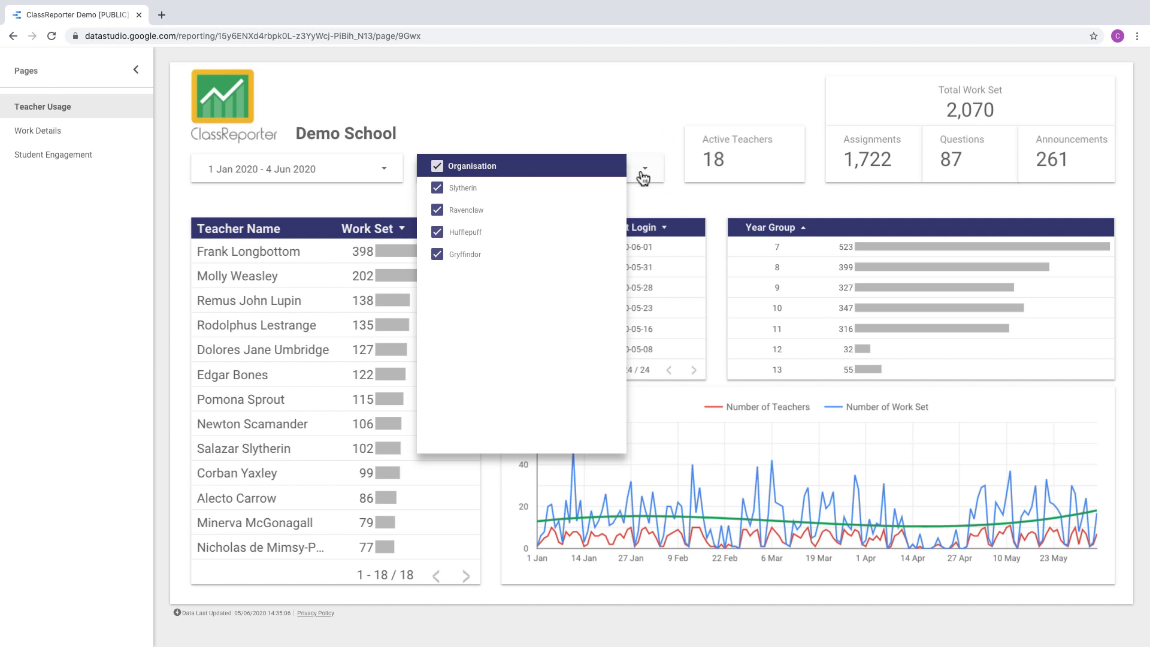
click(593, 254)
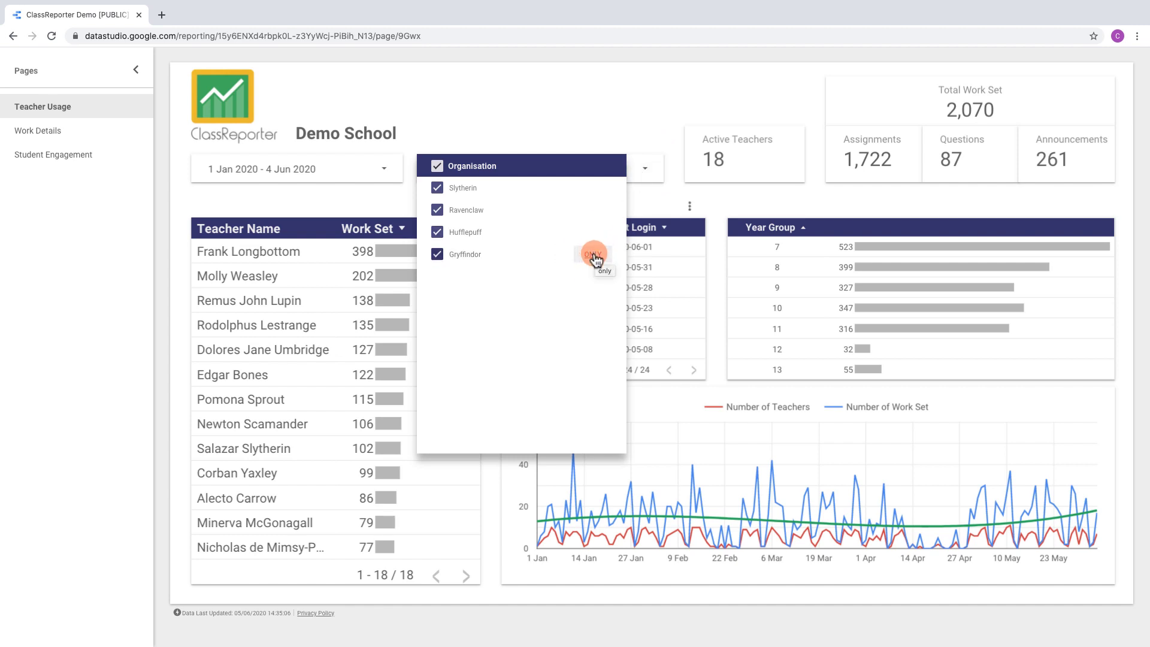
click(650, 134)
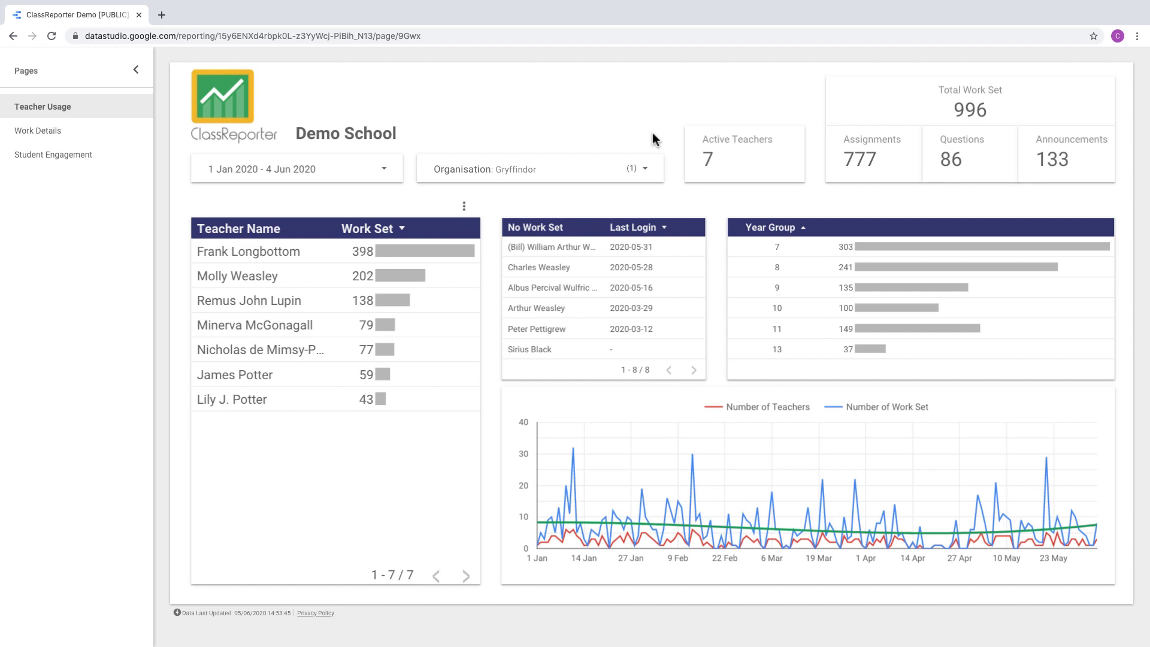
click(266, 276)
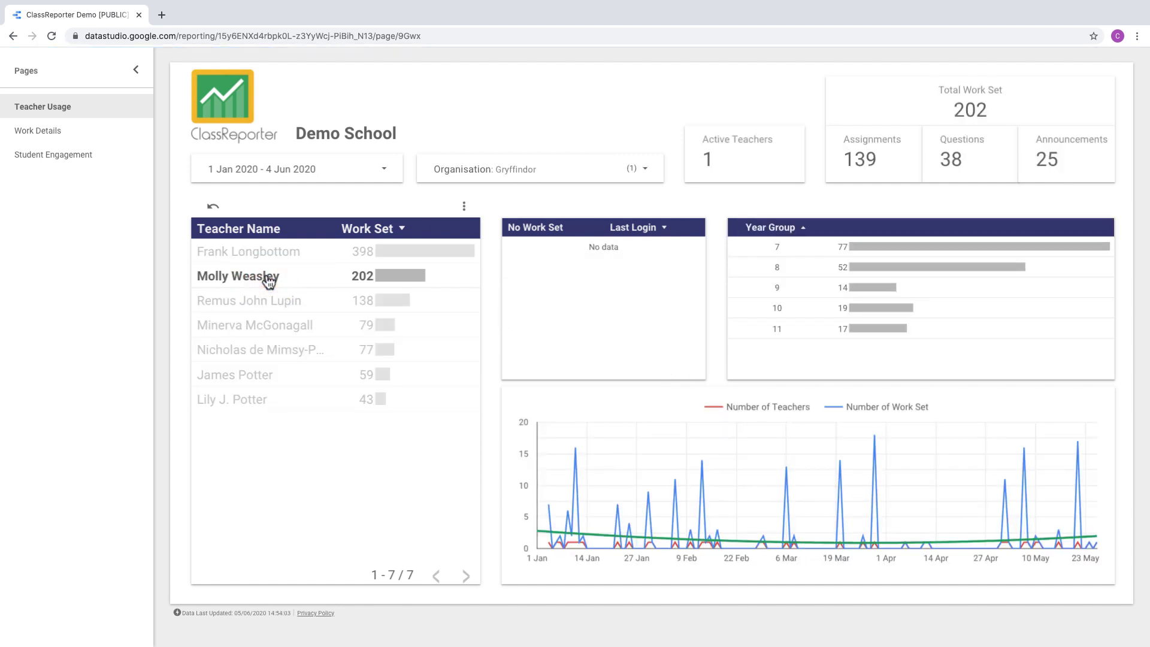
click(281, 252)
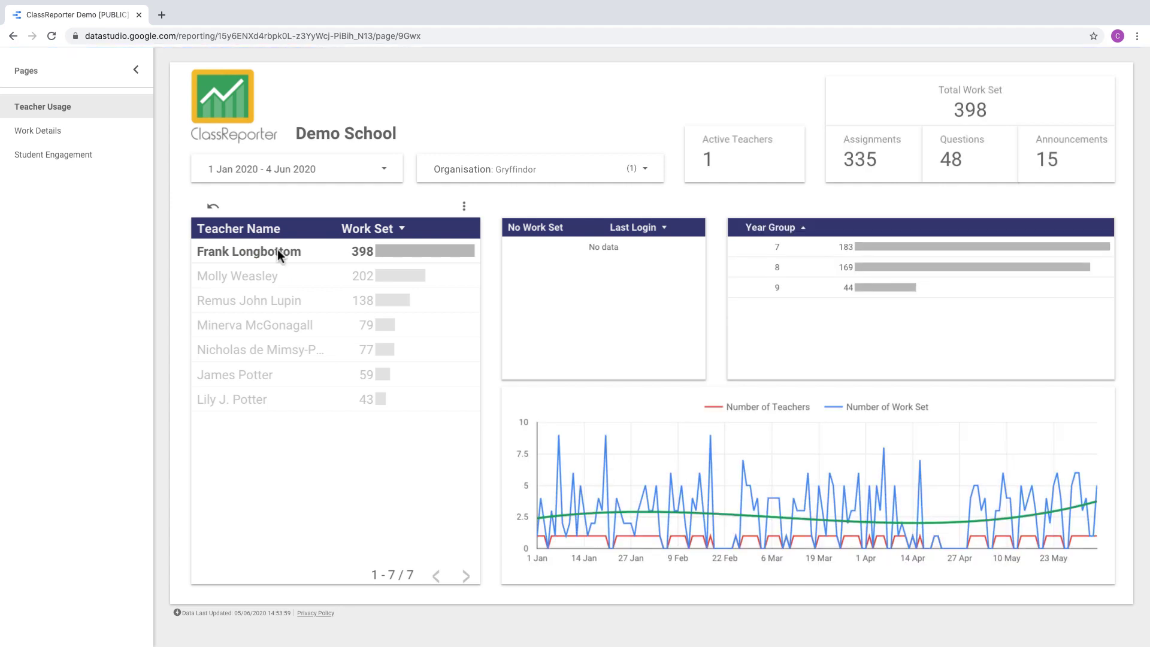
click(218, 207)
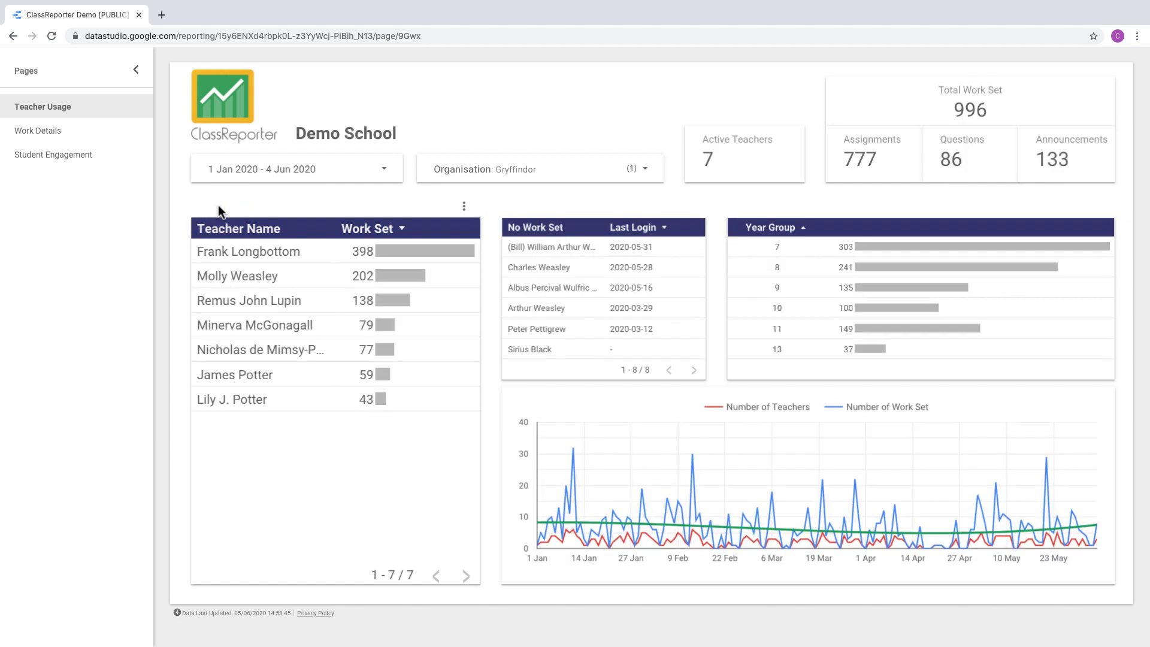
click(578, 173)
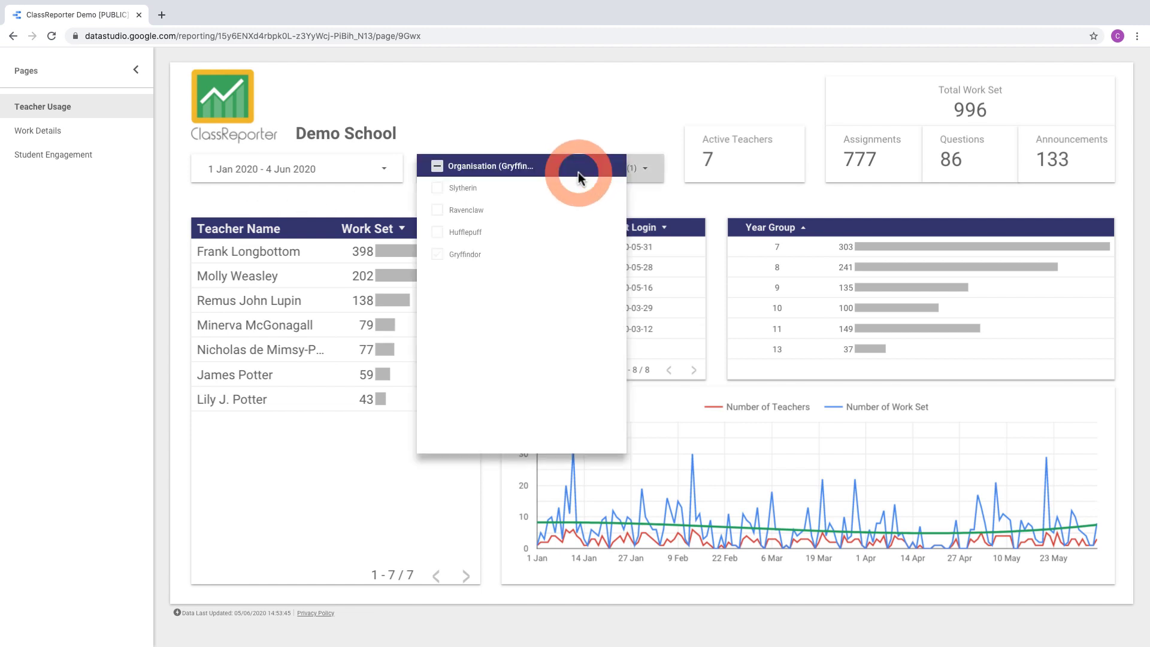
click(437, 170)
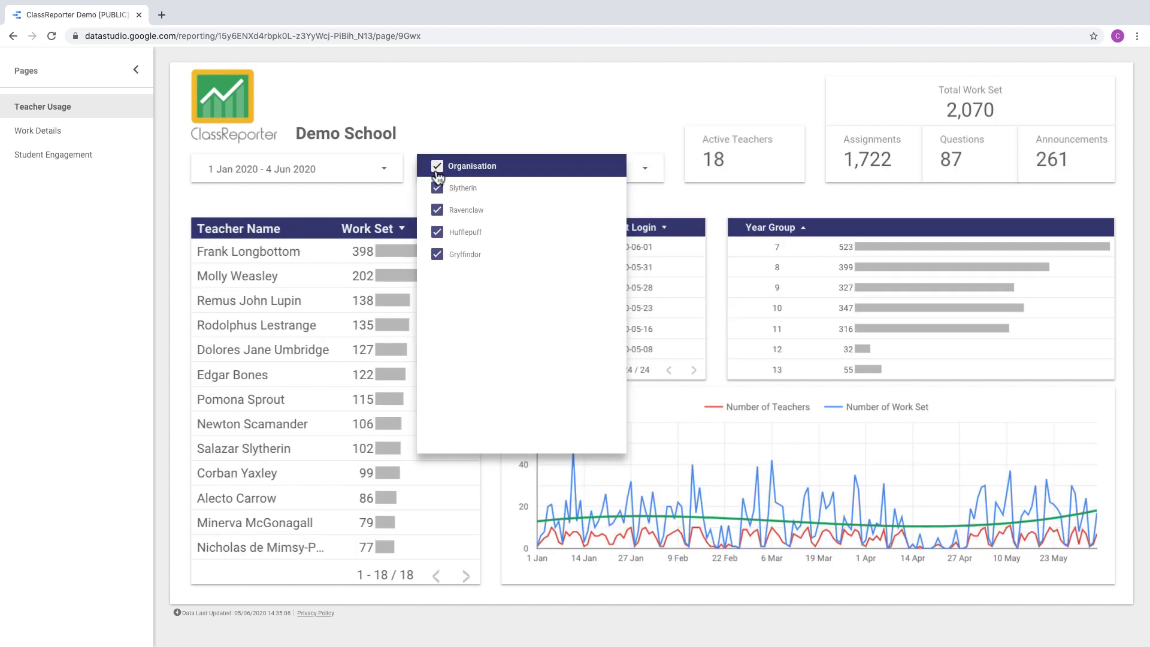
click(463, 135)
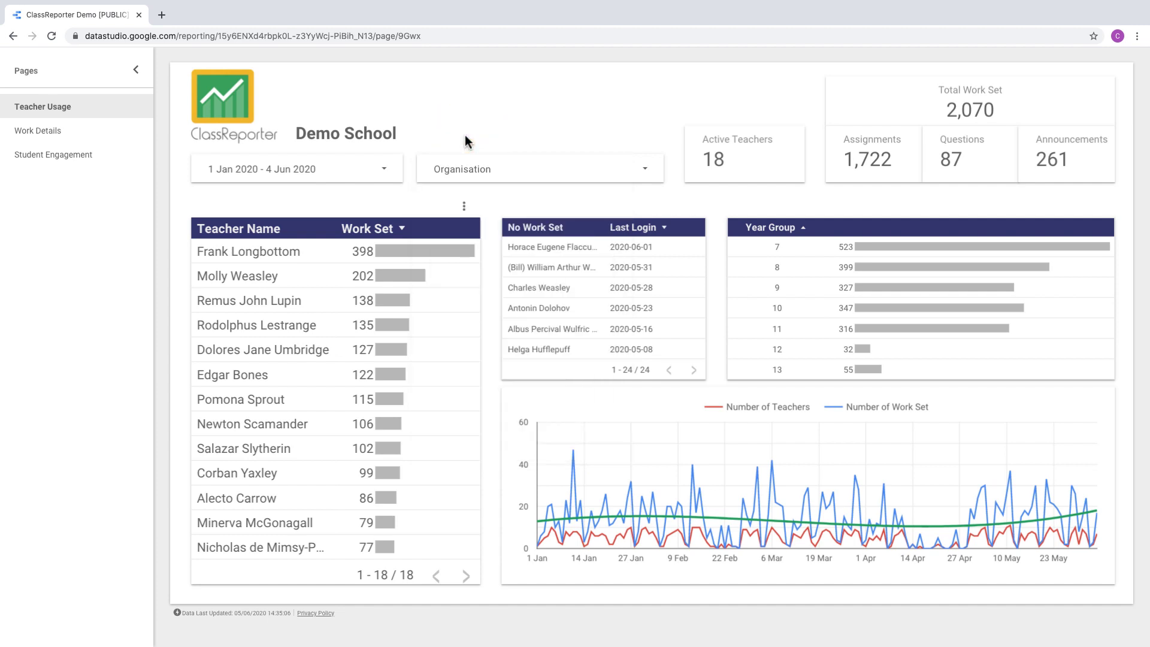
Step: Go to the Work Details page and highlight the table's 2053 total row count
click(97, 136)
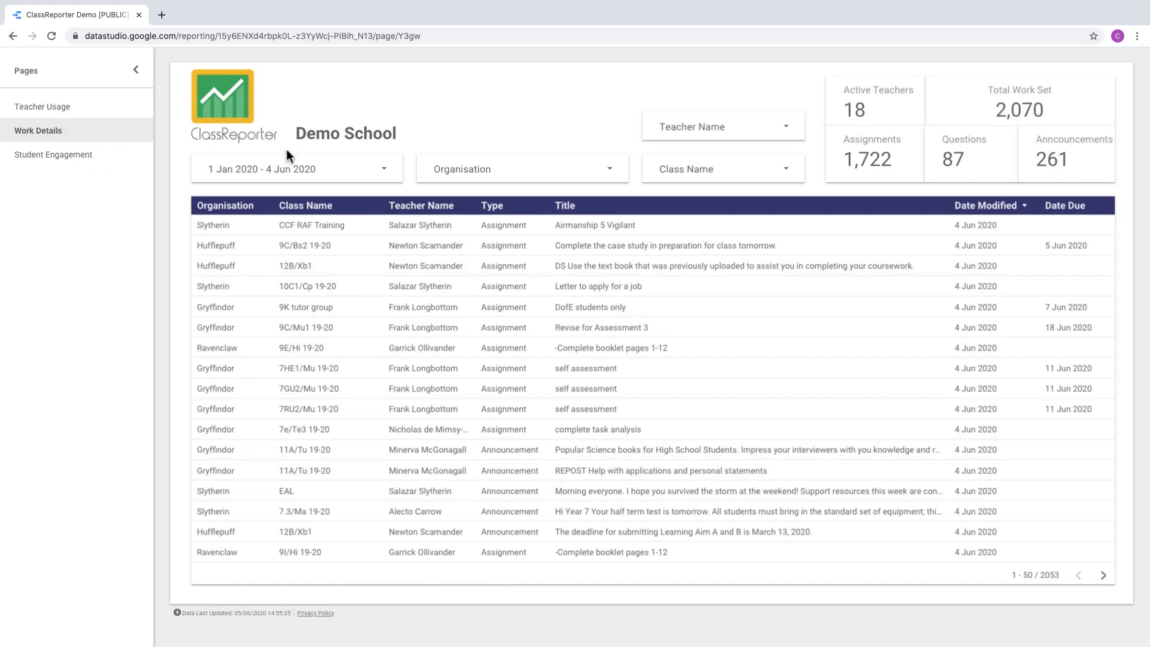
click(1055, 575)
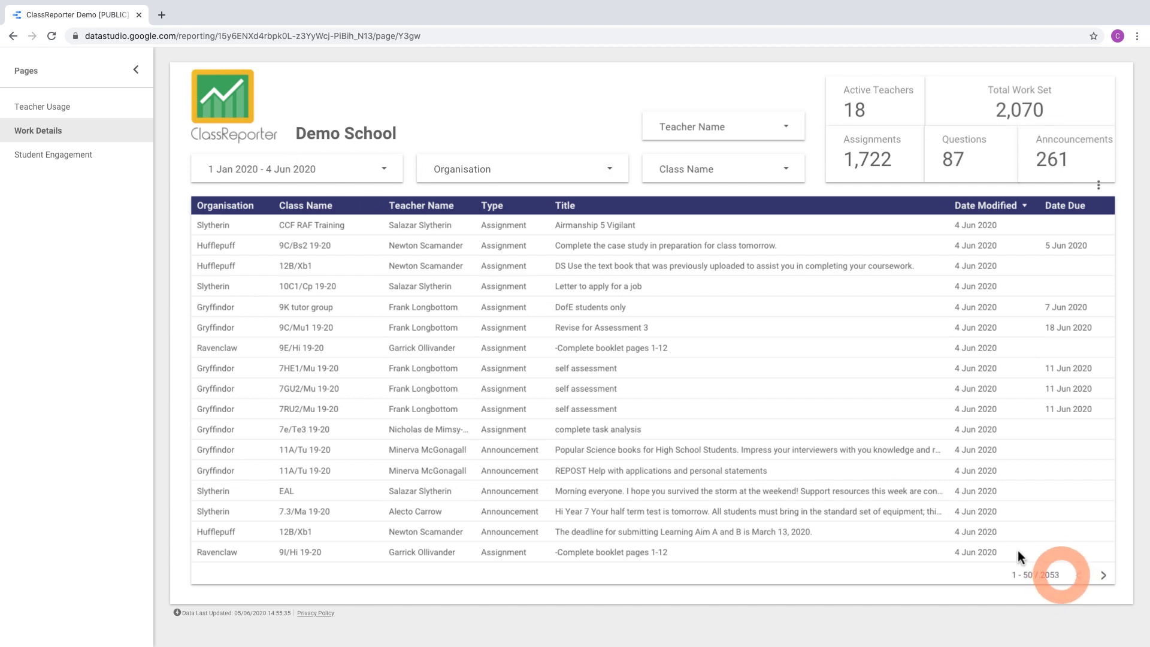
drag(1055, 575, 1043, 576)
click(997, 589)
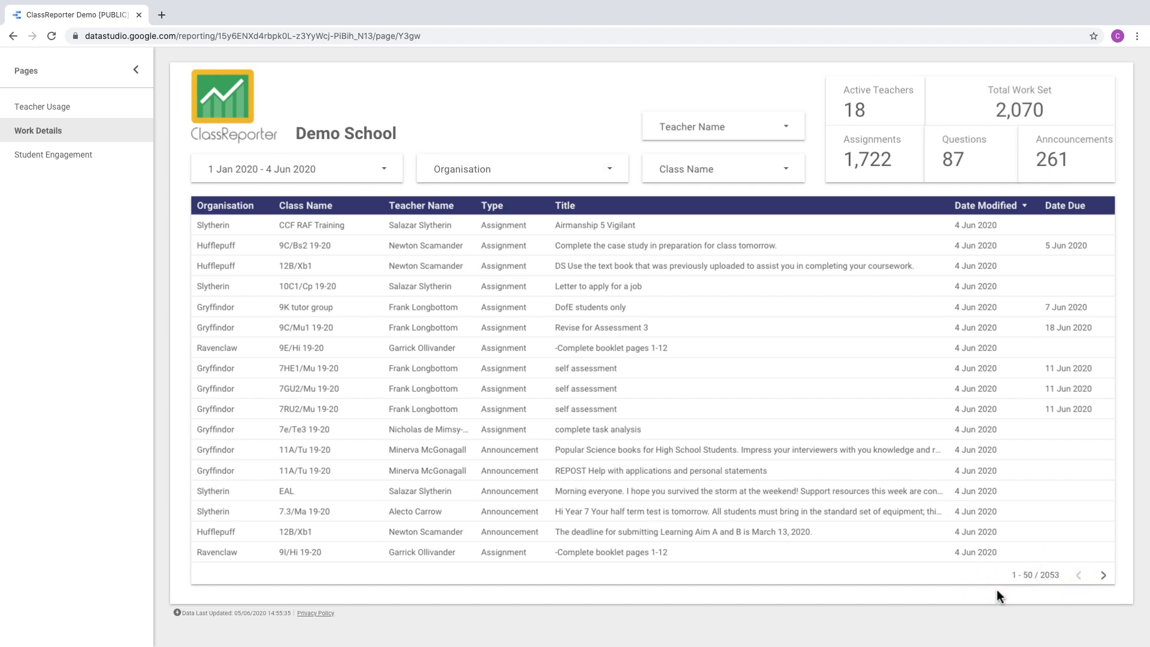
Step: Set the date range to 'Last week (starts Monday)', covering 25–31 May 2020
click(300, 179)
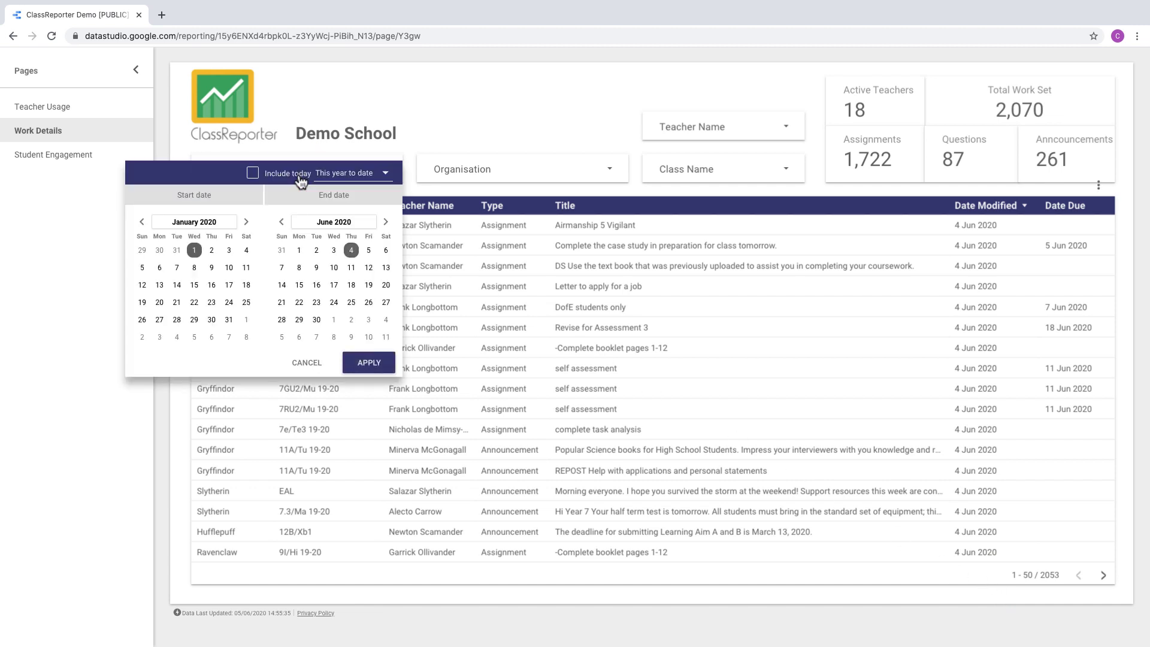
click(382, 173)
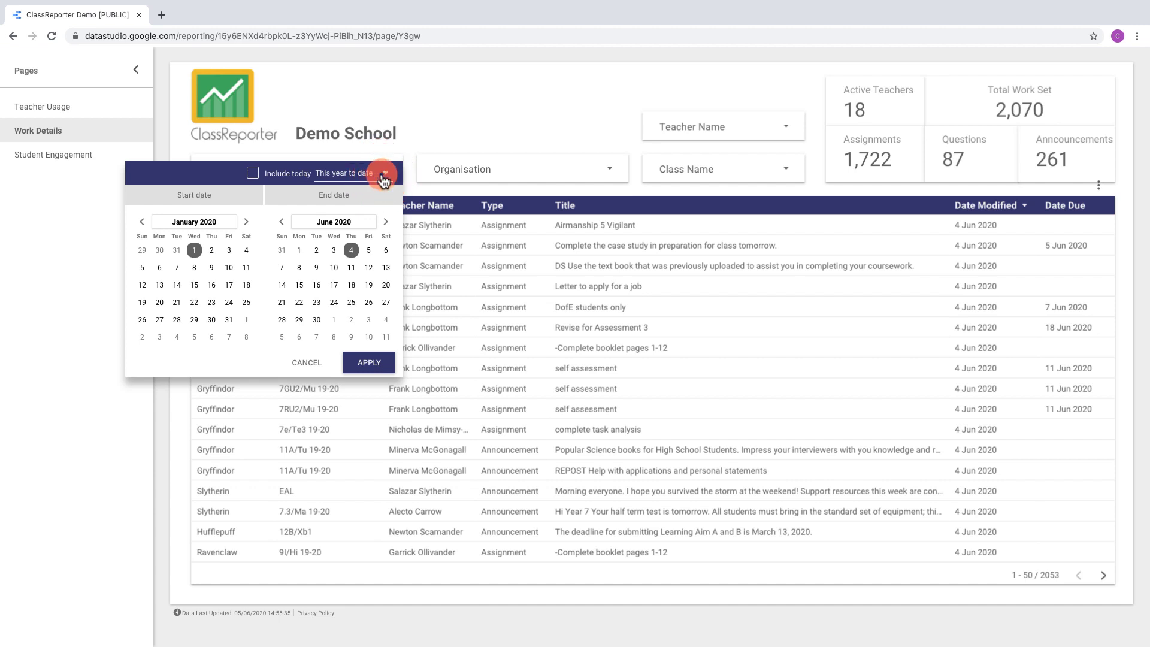
scroll(384, 181, up, 3)
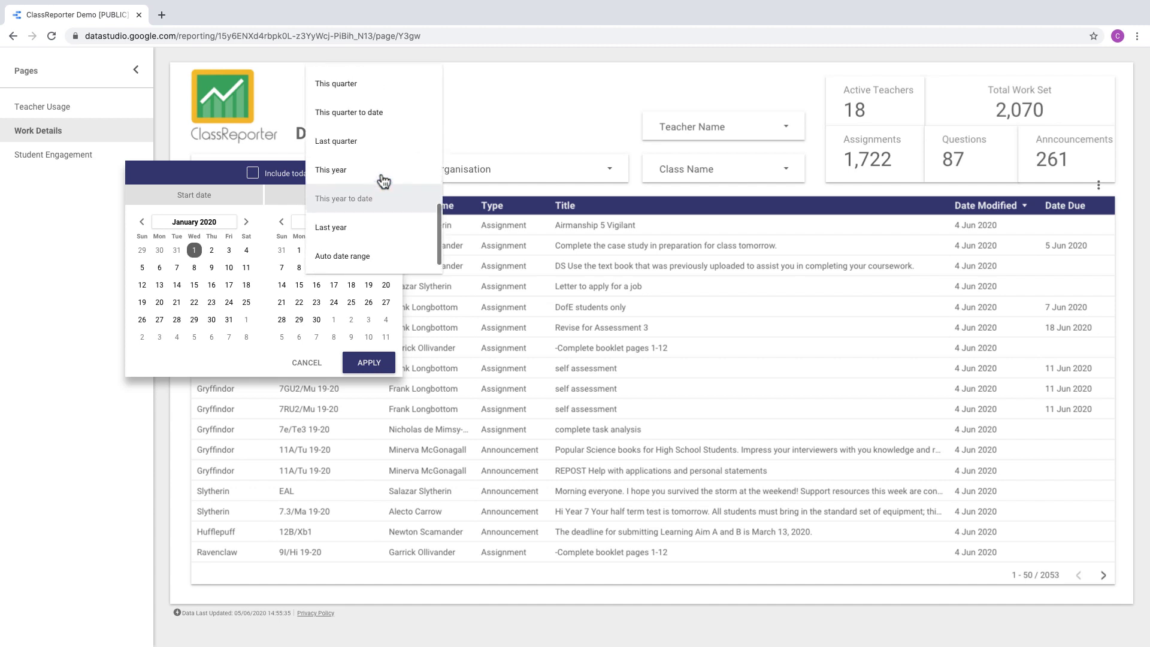
scroll(383, 181, up, 3)
click(369, 143)
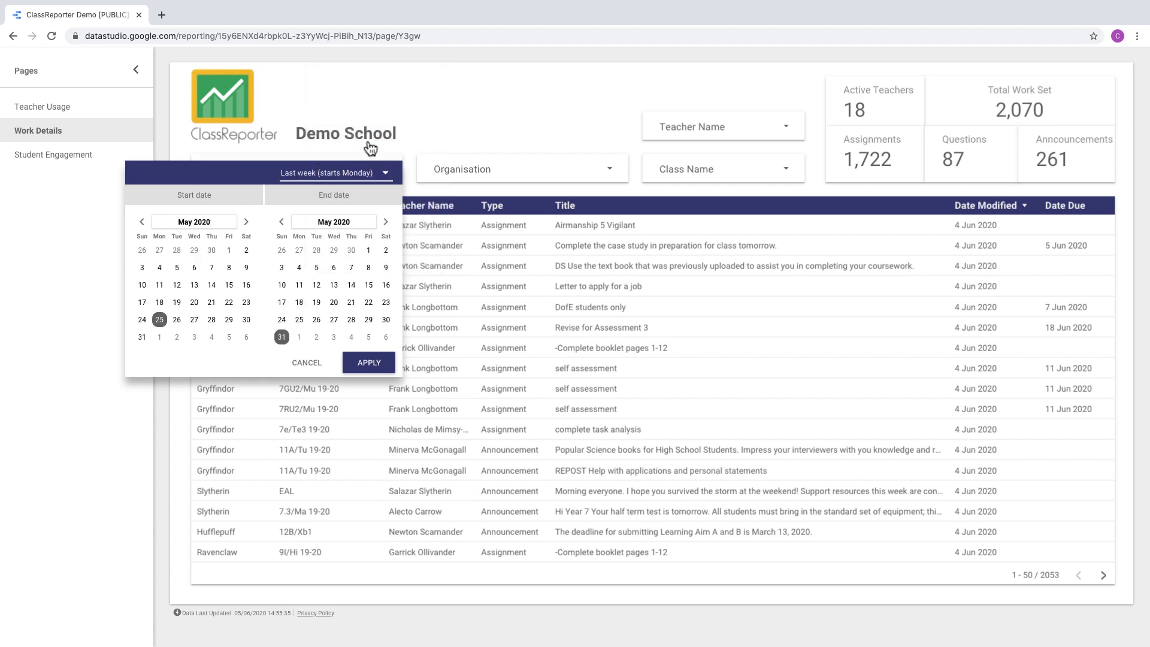
click(372, 365)
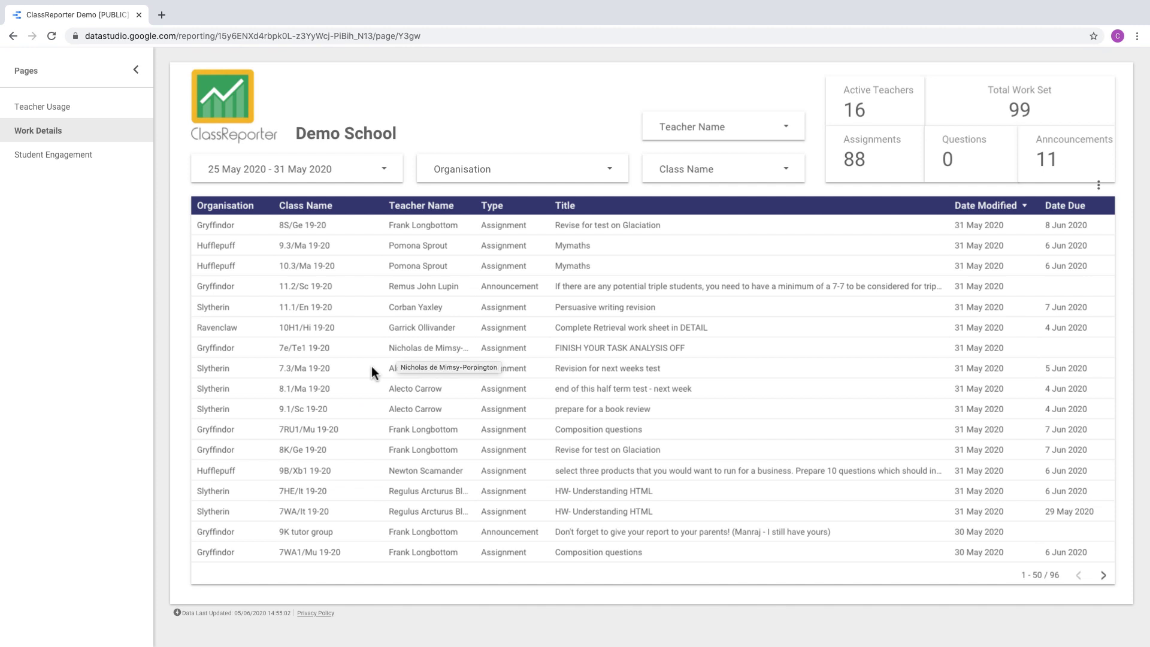
Step: Filter Teacher Name to a single teacher found by searching the list
click(780, 127)
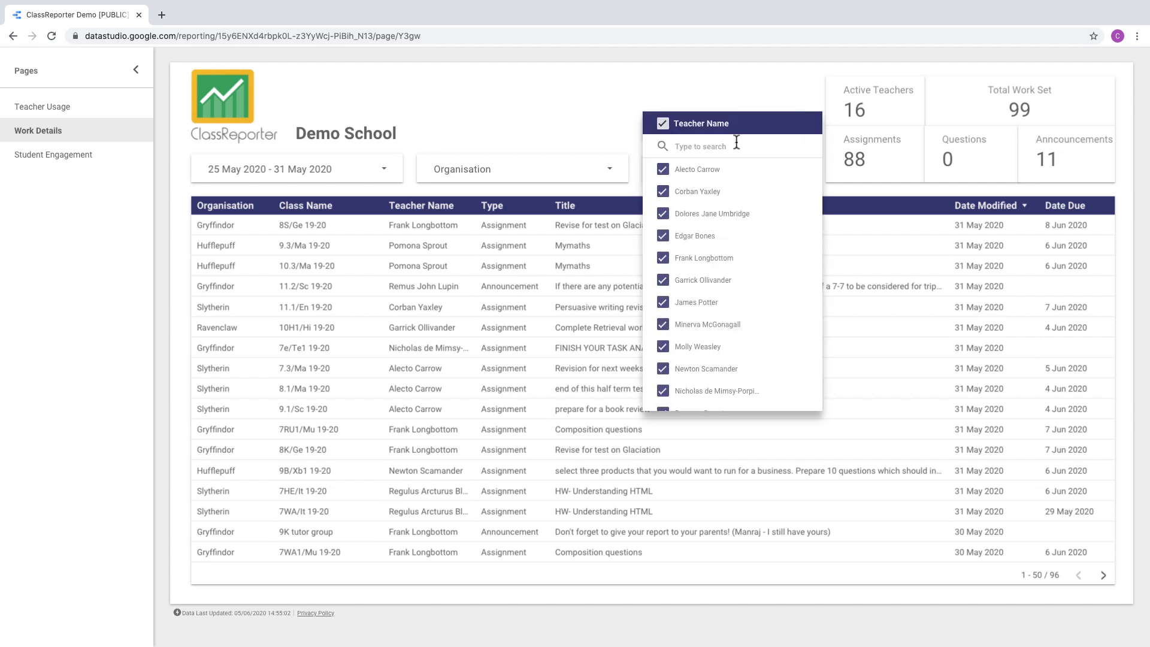
click(663, 123)
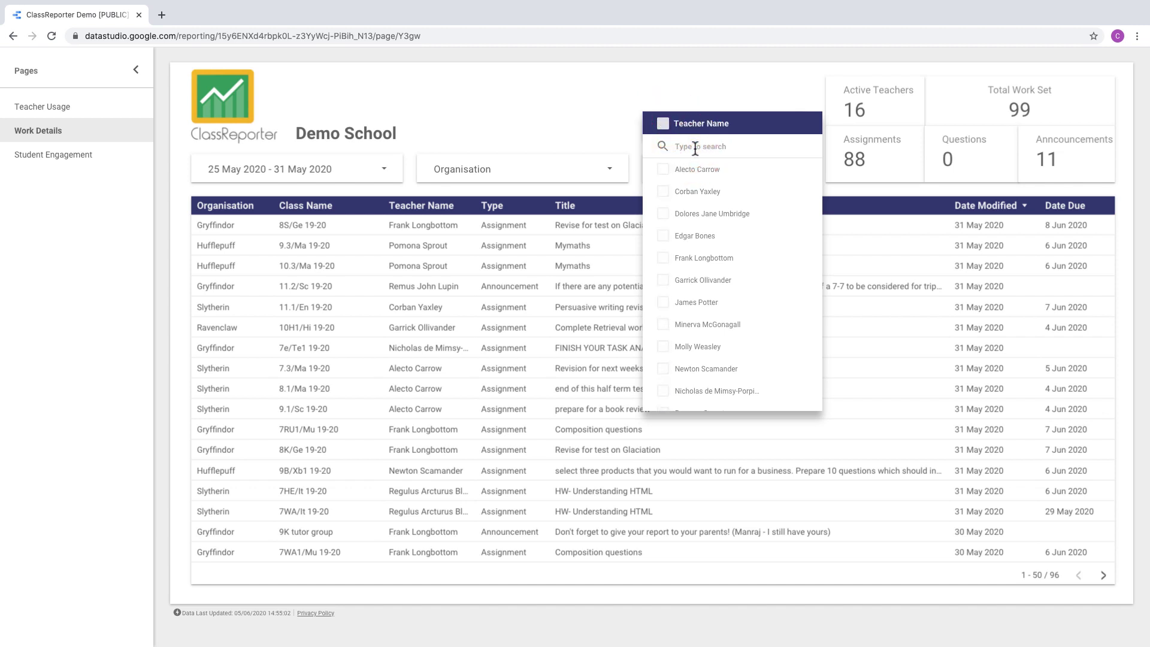
text(dolo)
click(663, 169)
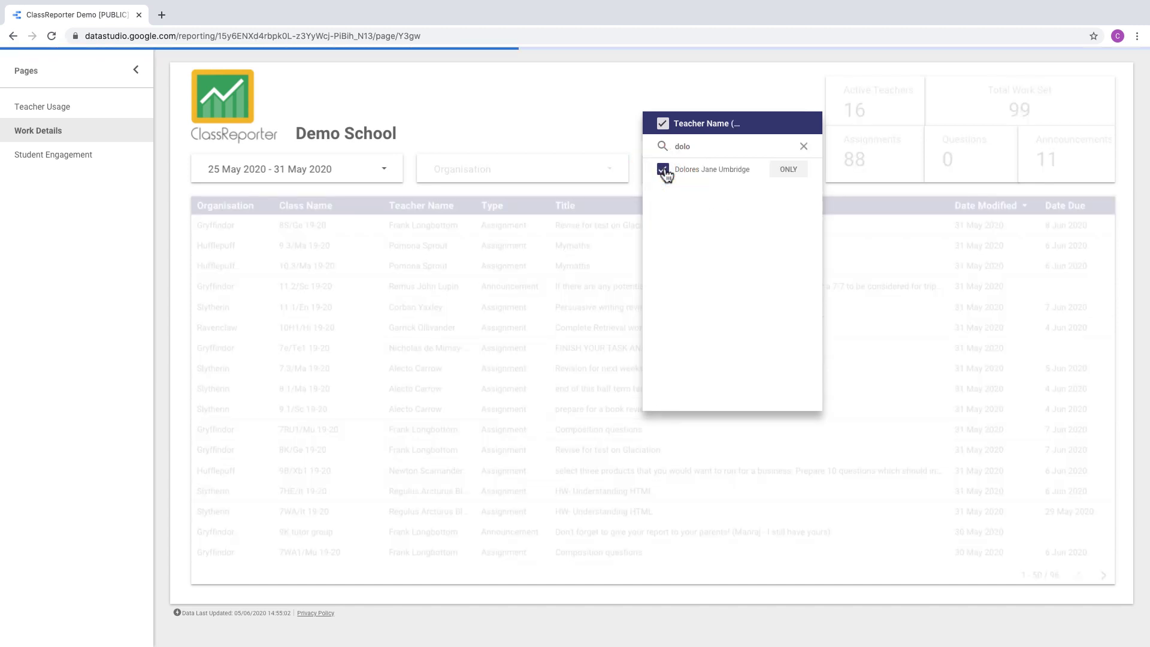
click(619, 134)
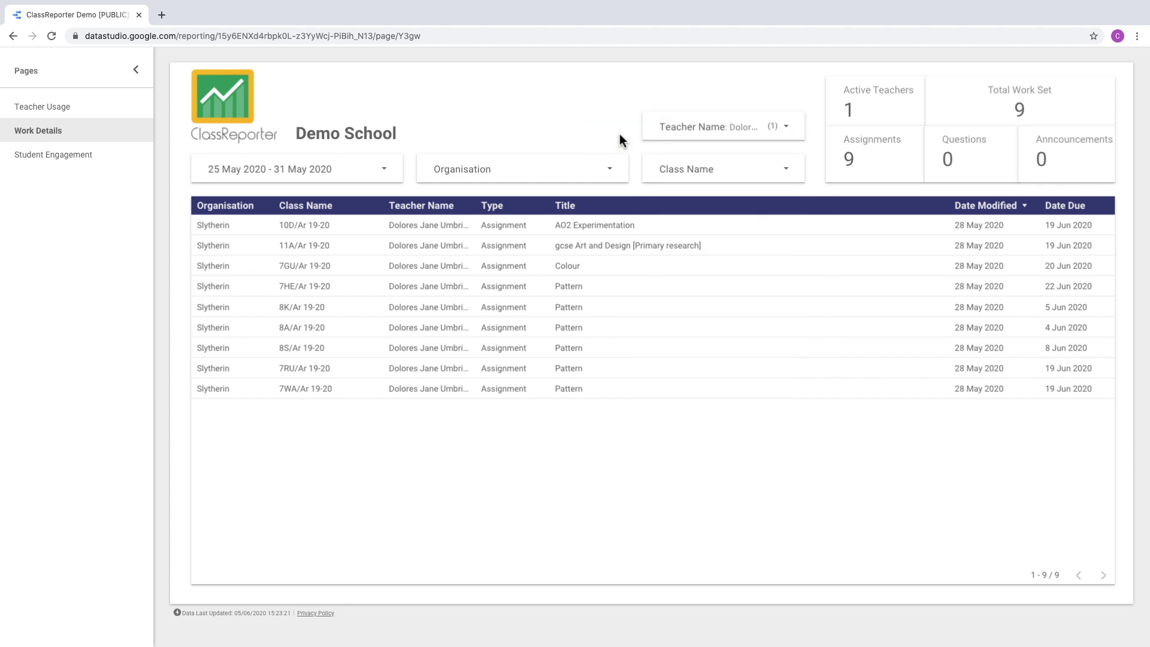
Step: Add two more teachers so the Teacher Name filter covers three teachers
click(667, 127)
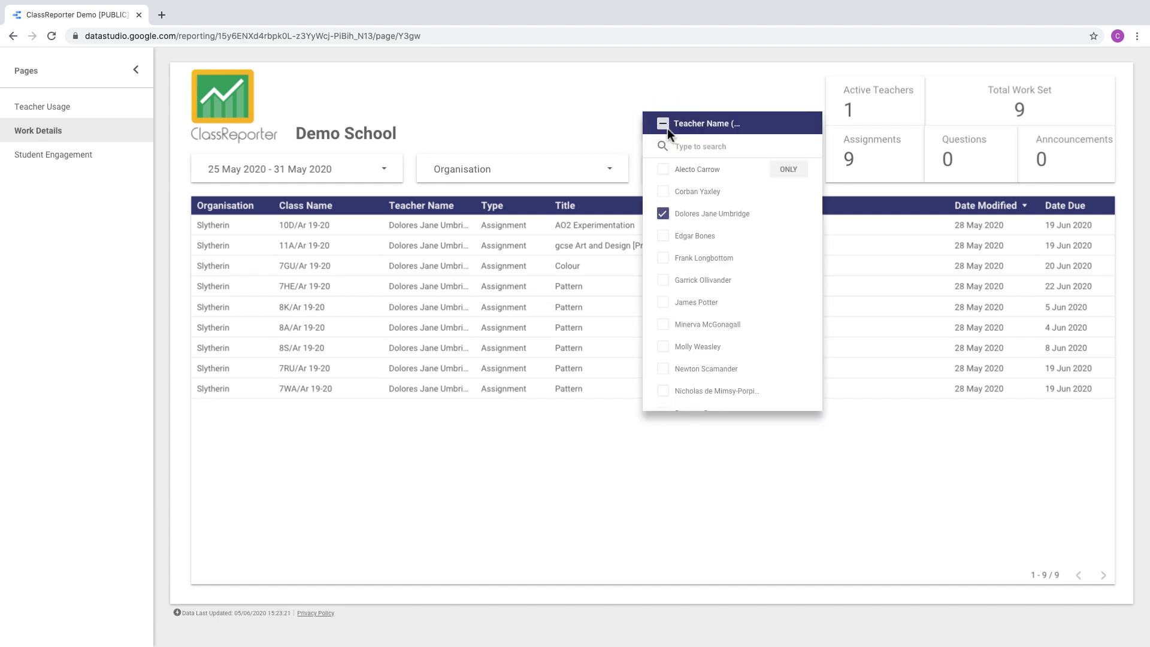
click(663, 237)
click(663, 257)
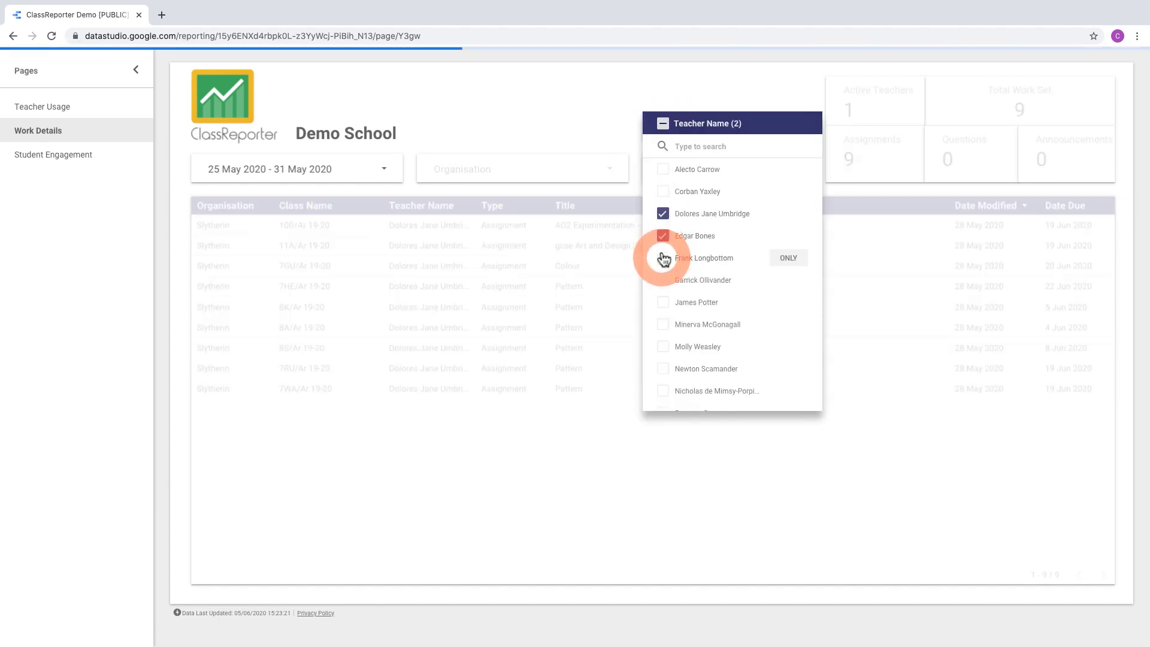
click(634, 128)
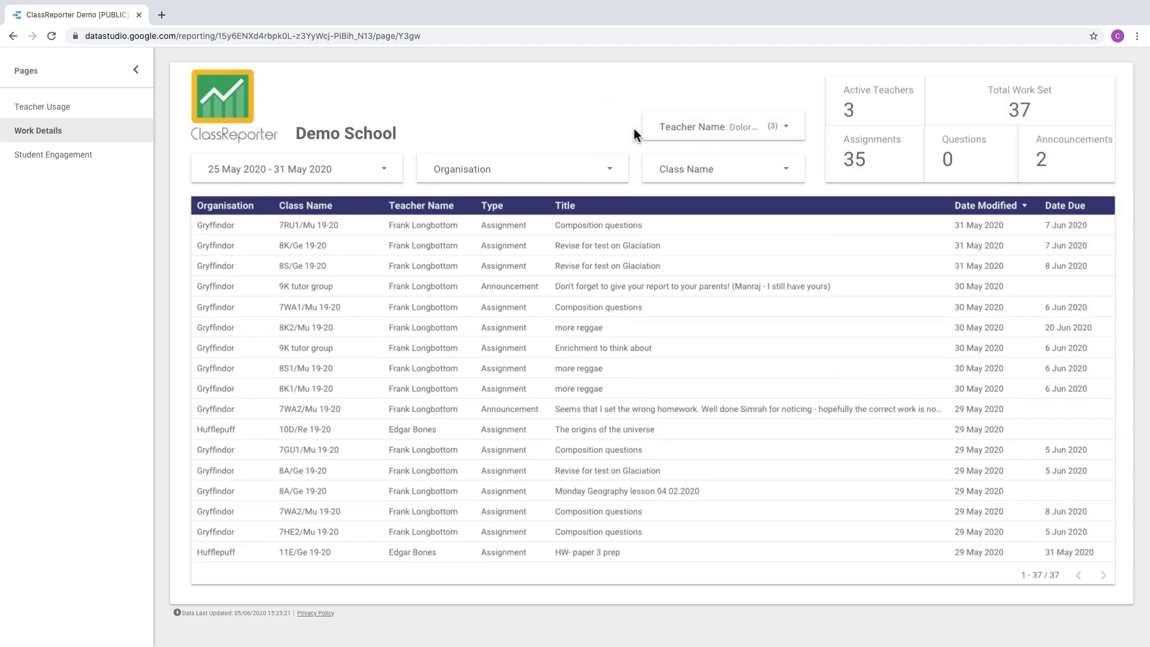
Step: Select all teachers again in the Teacher Name filter
click(662, 128)
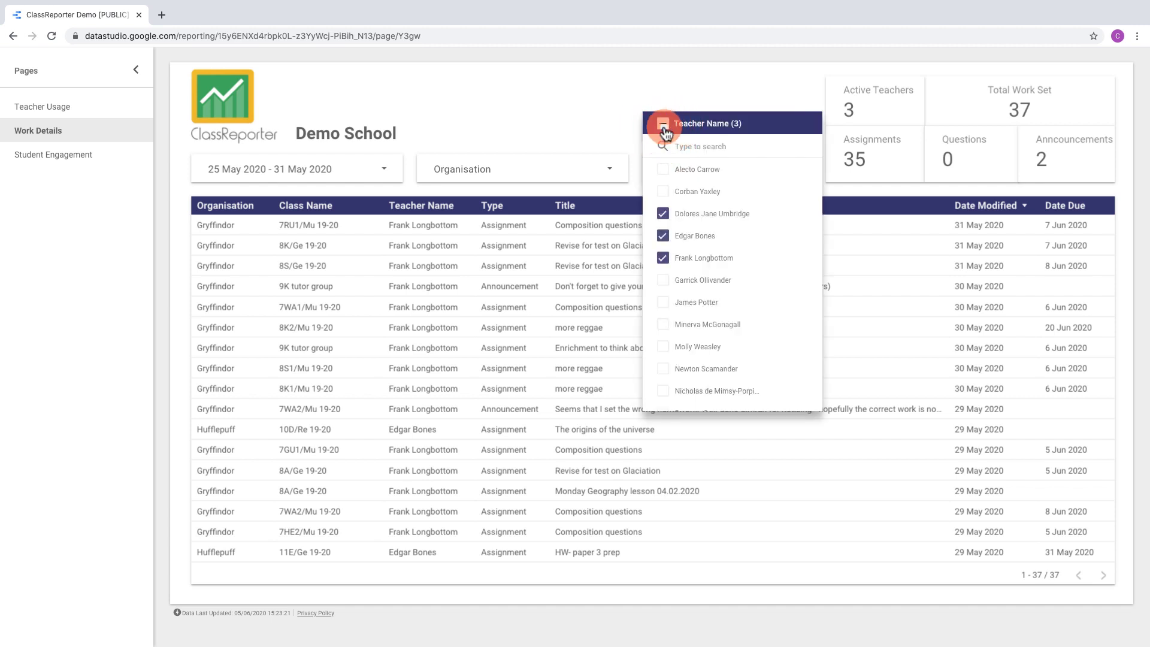
click(663, 125)
click(616, 123)
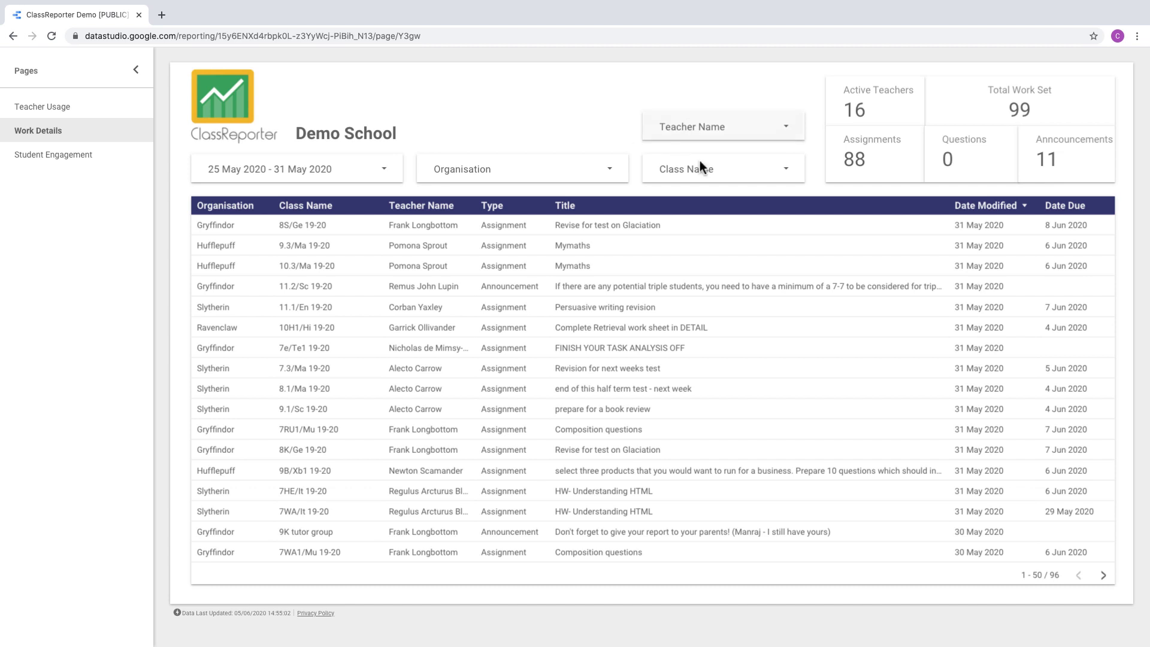
Step: Filter Class Name to 10.1/En, 105/En, 11.1/En and 9i/En3 19-20 using an 'en' search
click(724, 173)
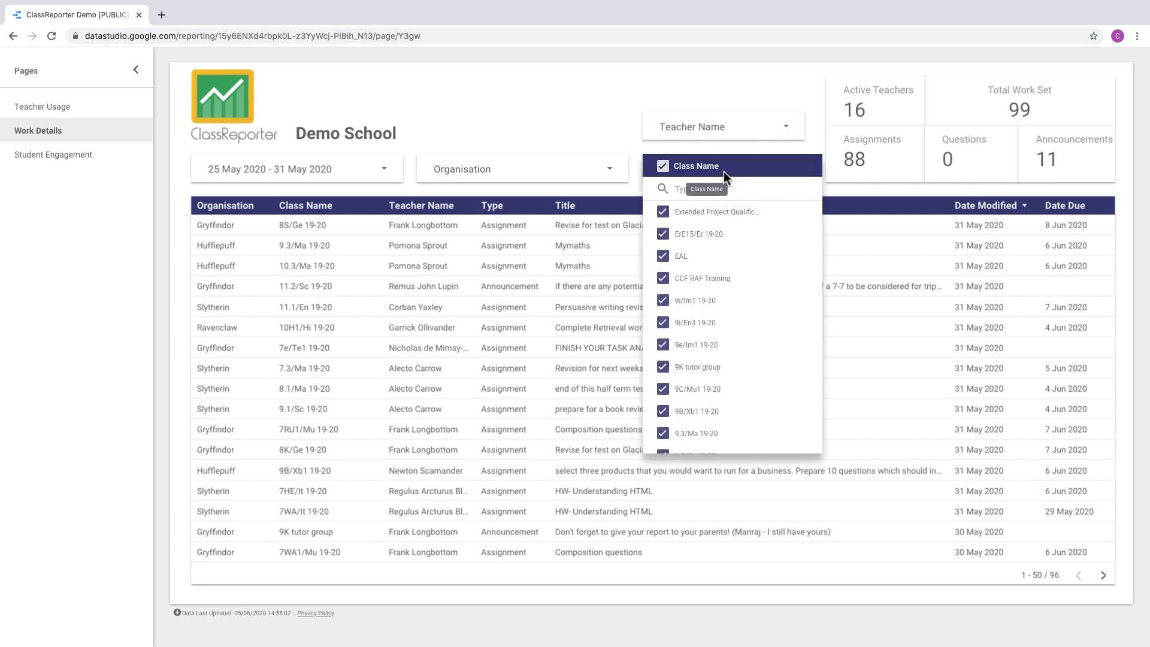
click(666, 168)
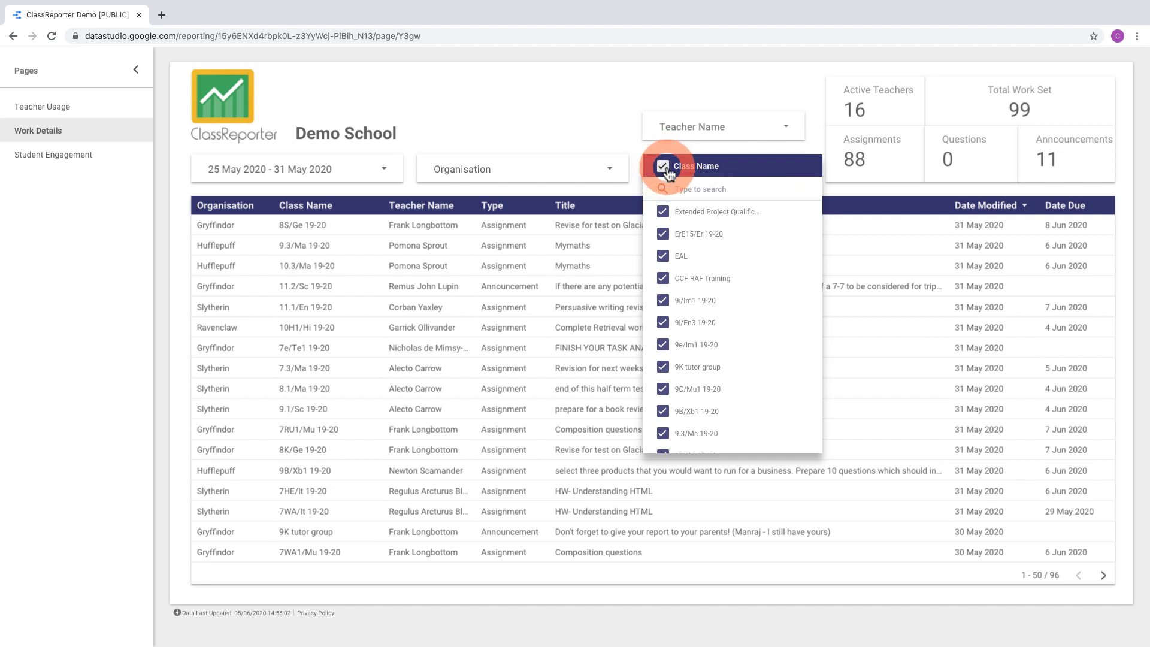
click(709, 189)
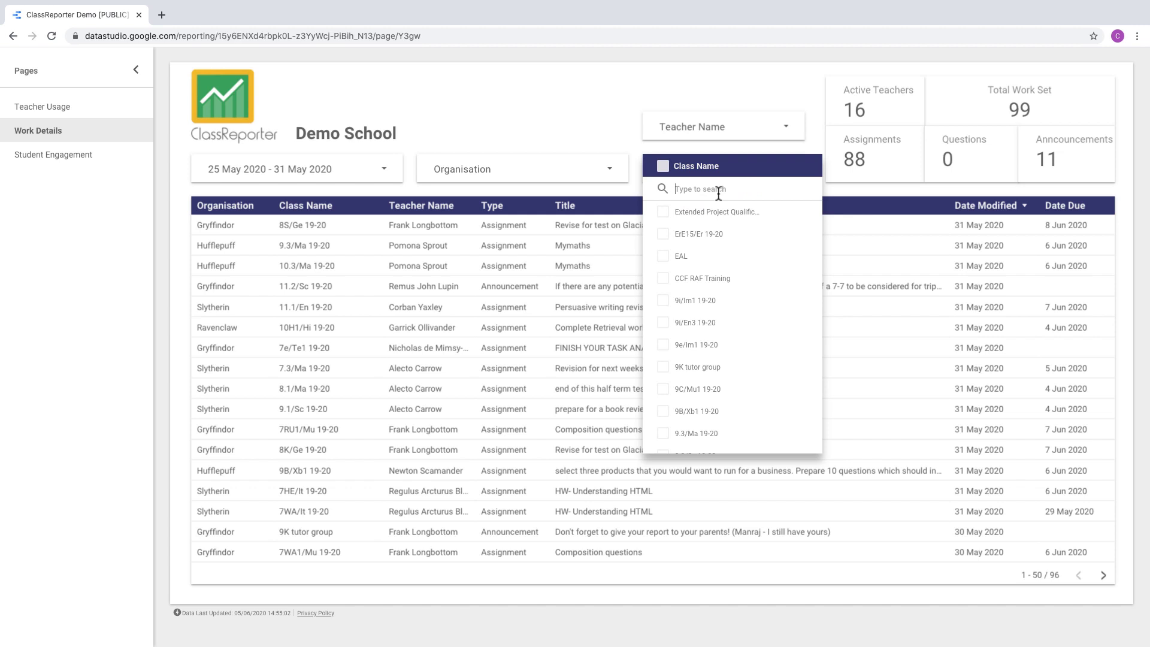
text(en)
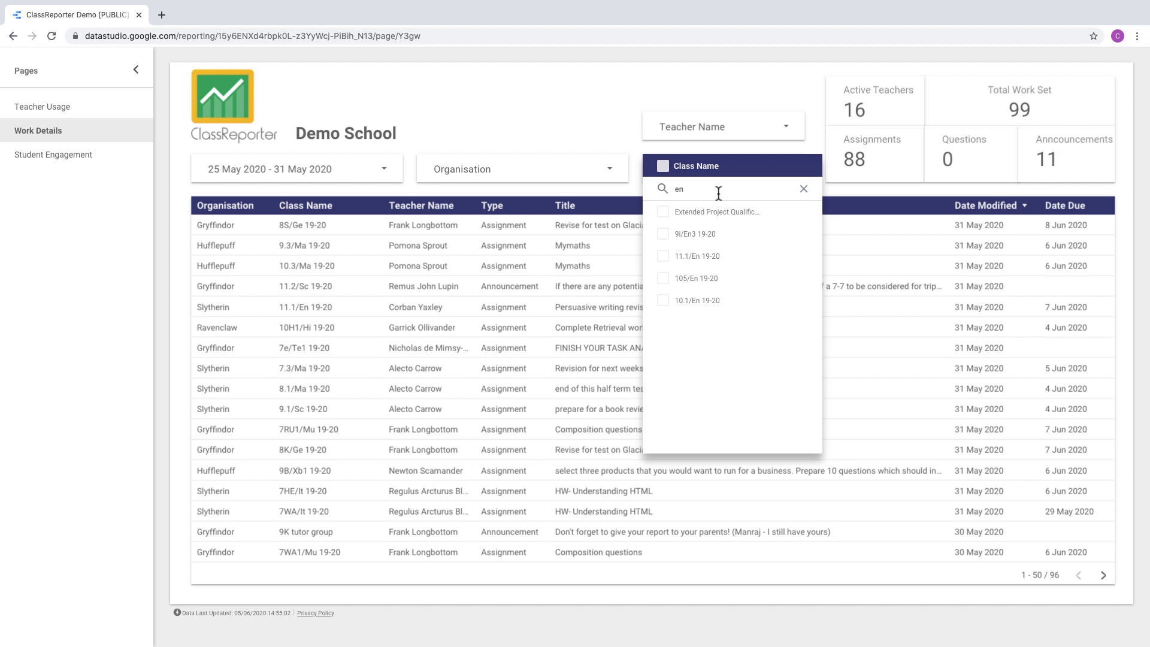
click(663, 300)
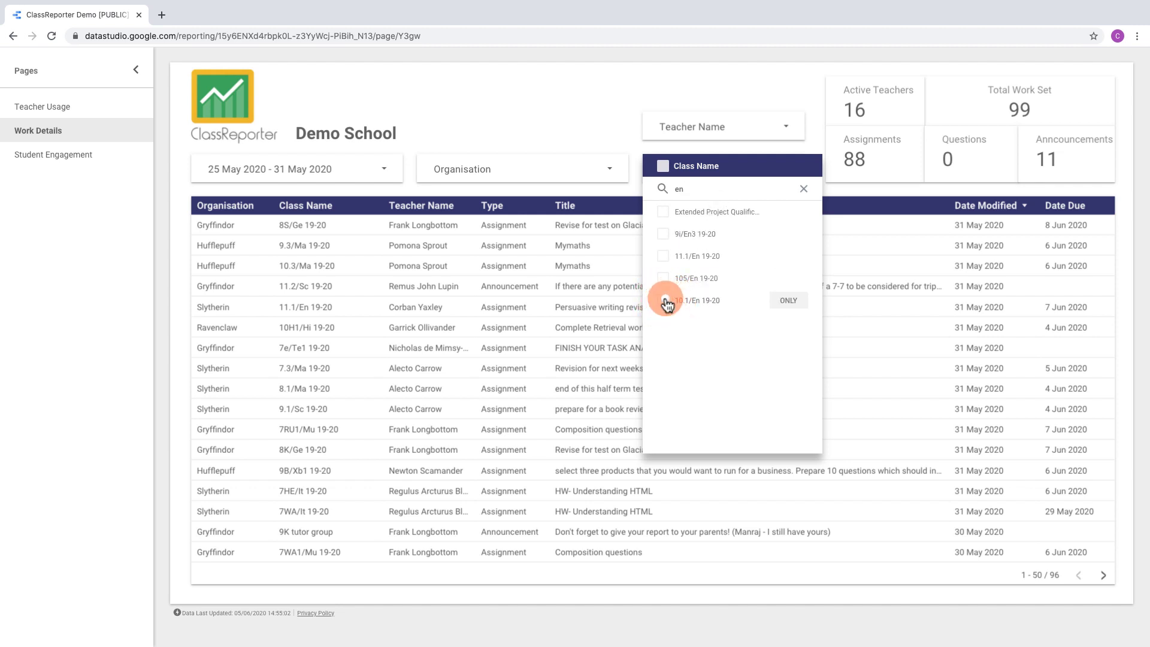
click(663, 277)
click(663, 256)
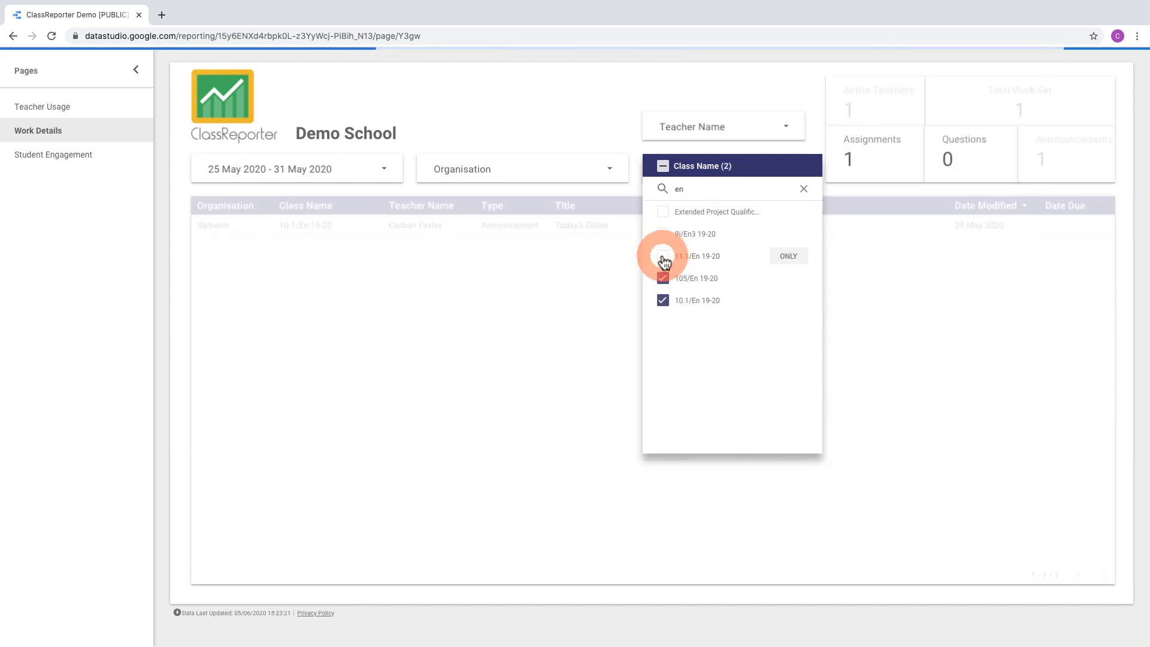
click(663, 235)
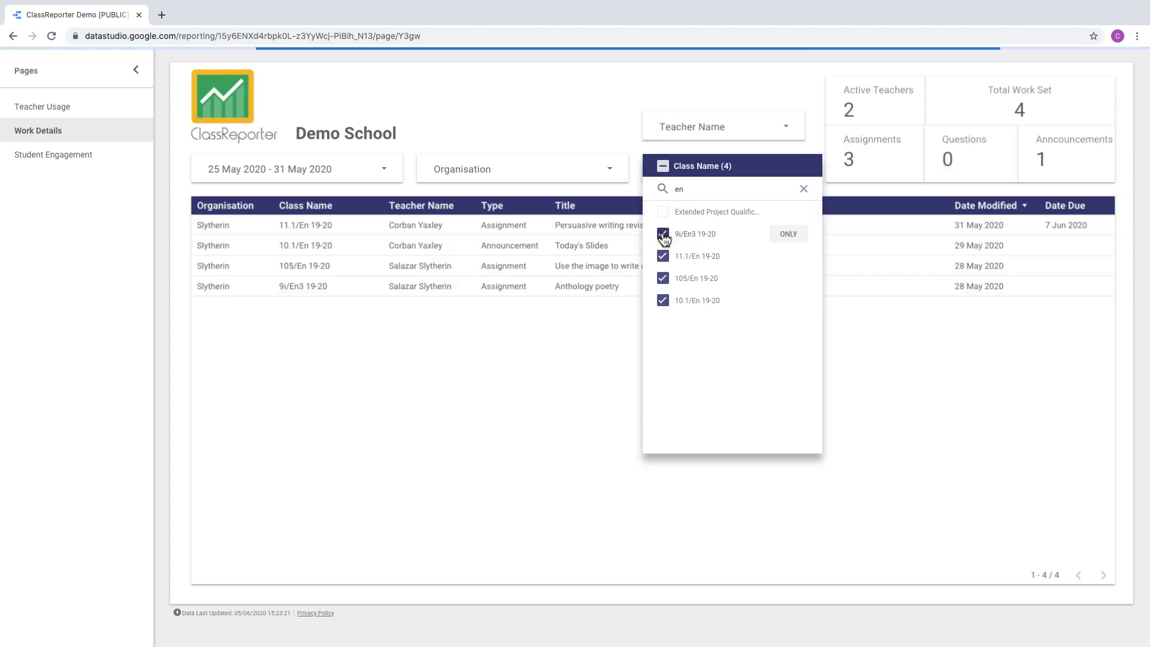
click(626, 133)
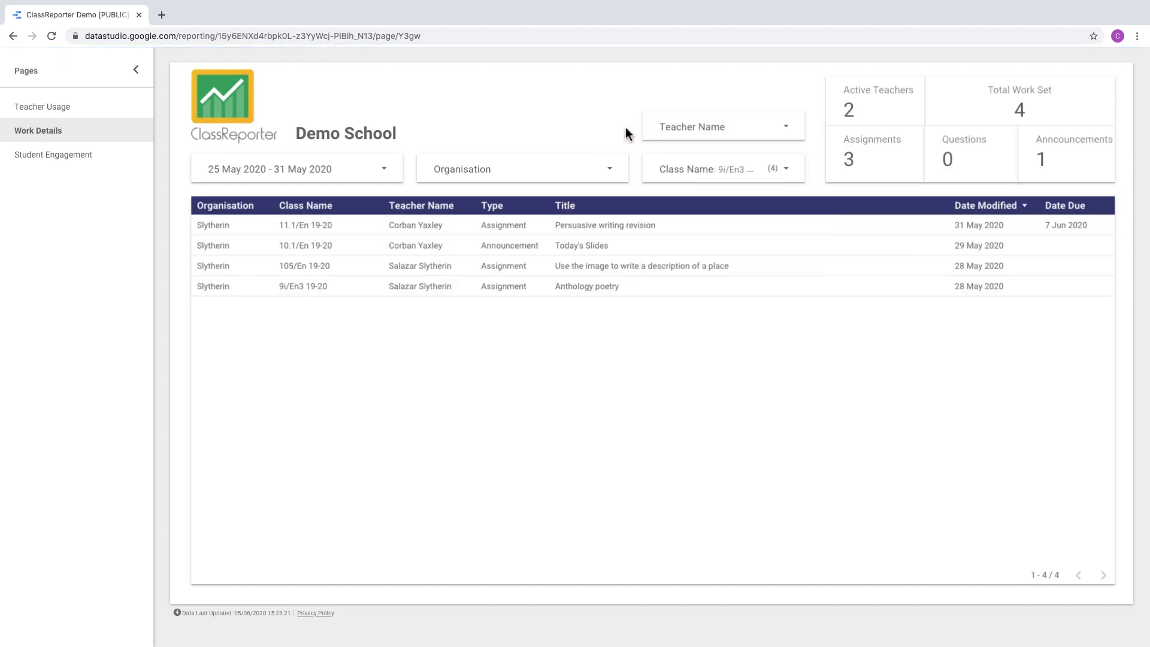
click(386, 167)
Step: Switch the date range to the Last month preset, 1–31 May 2020
click(385, 172)
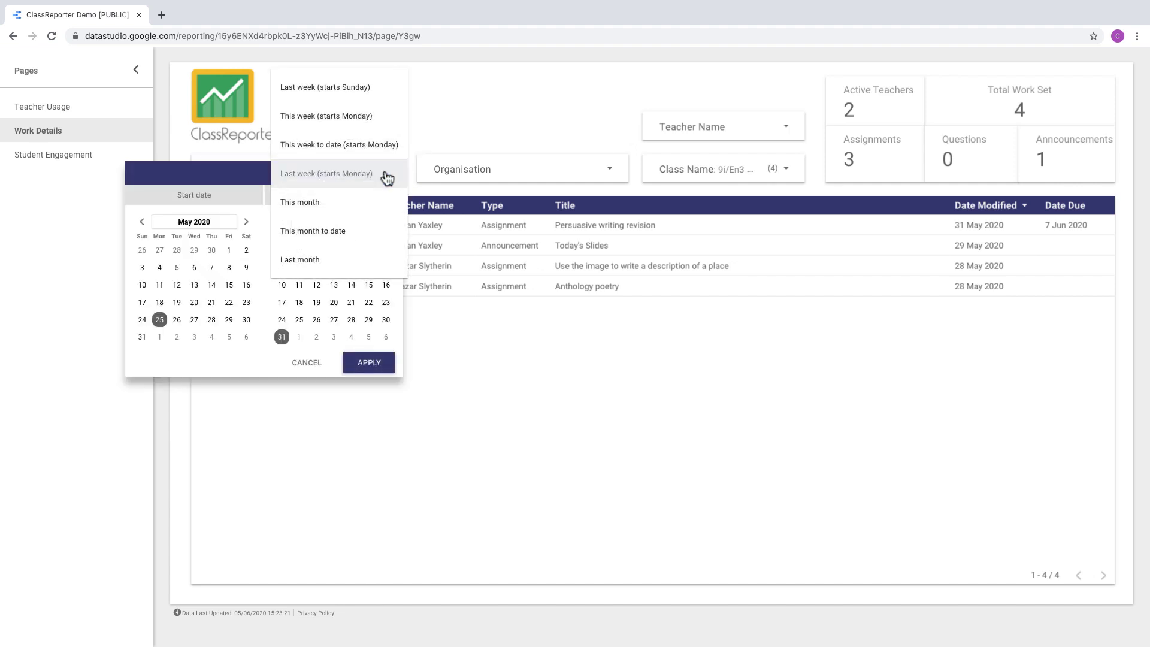
scroll(386, 174, down, 1)
click(331, 249)
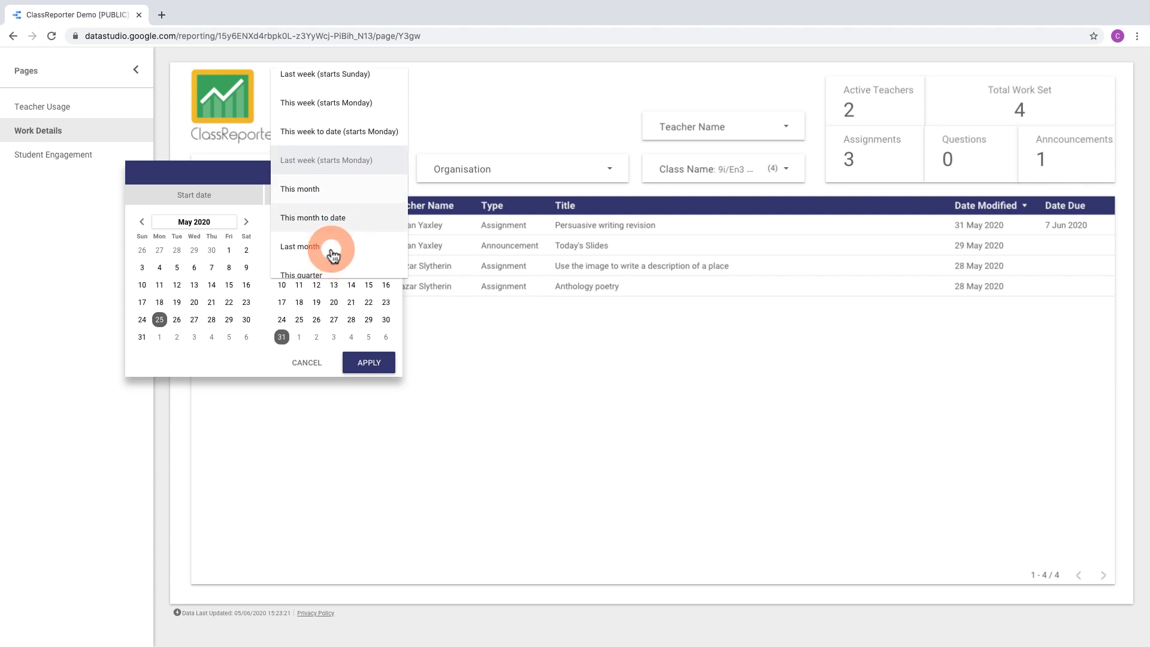
click(368, 363)
click(369, 365)
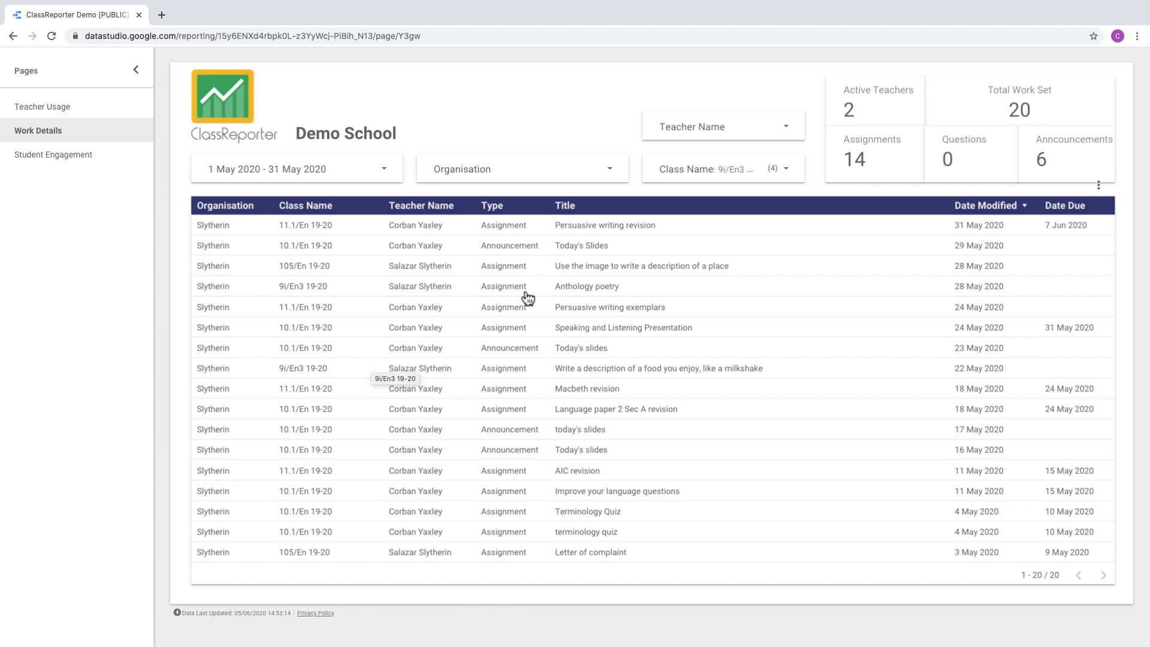
click(787, 178)
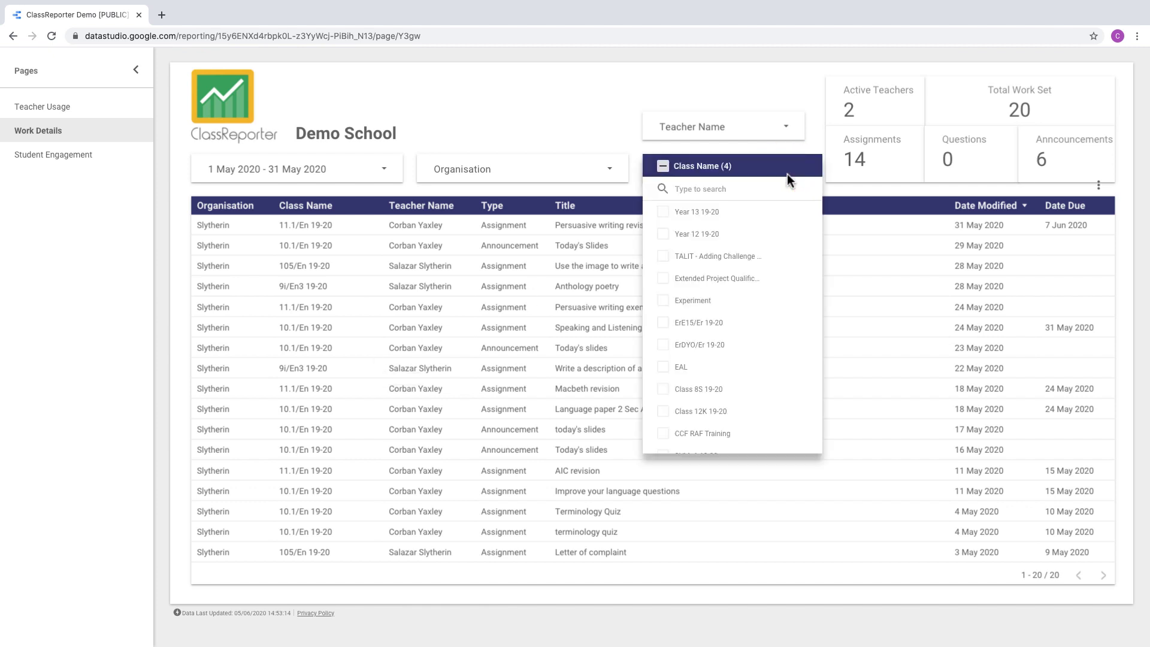
Step: Add 9.1/En, 8S/En, 7WA/En and 115/En 19-20 to the class filter, then view Student Engagement
click(719, 189)
text(/en)
click(663, 234)
click(664, 256)
click(663, 278)
click(667, 300)
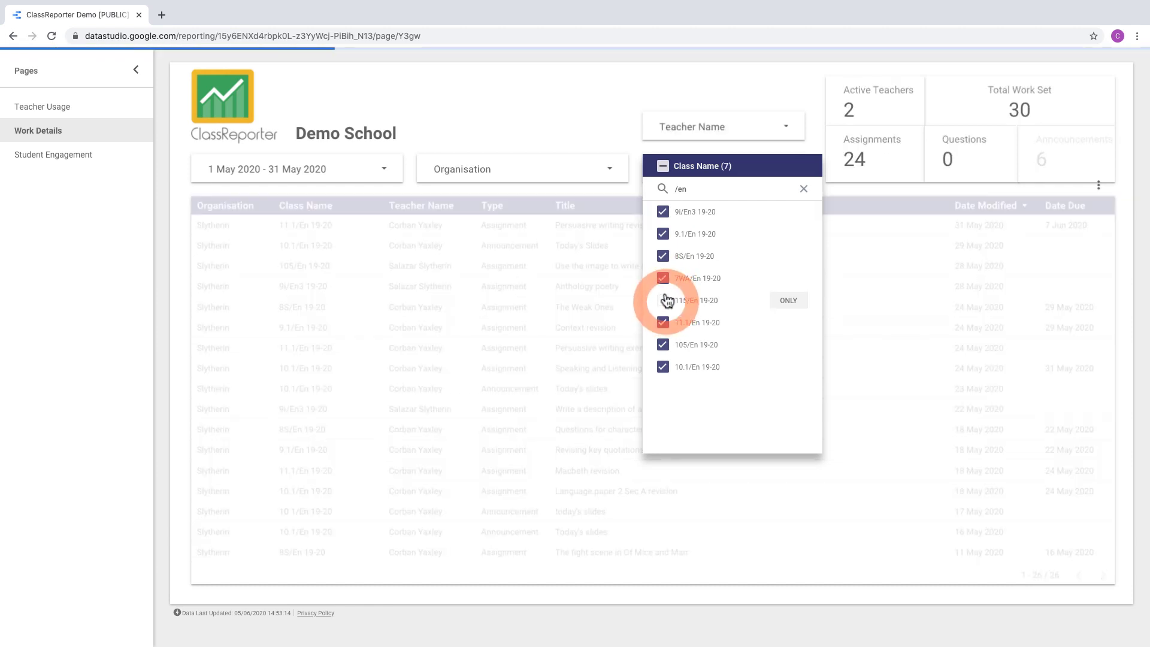
click(623, 110)
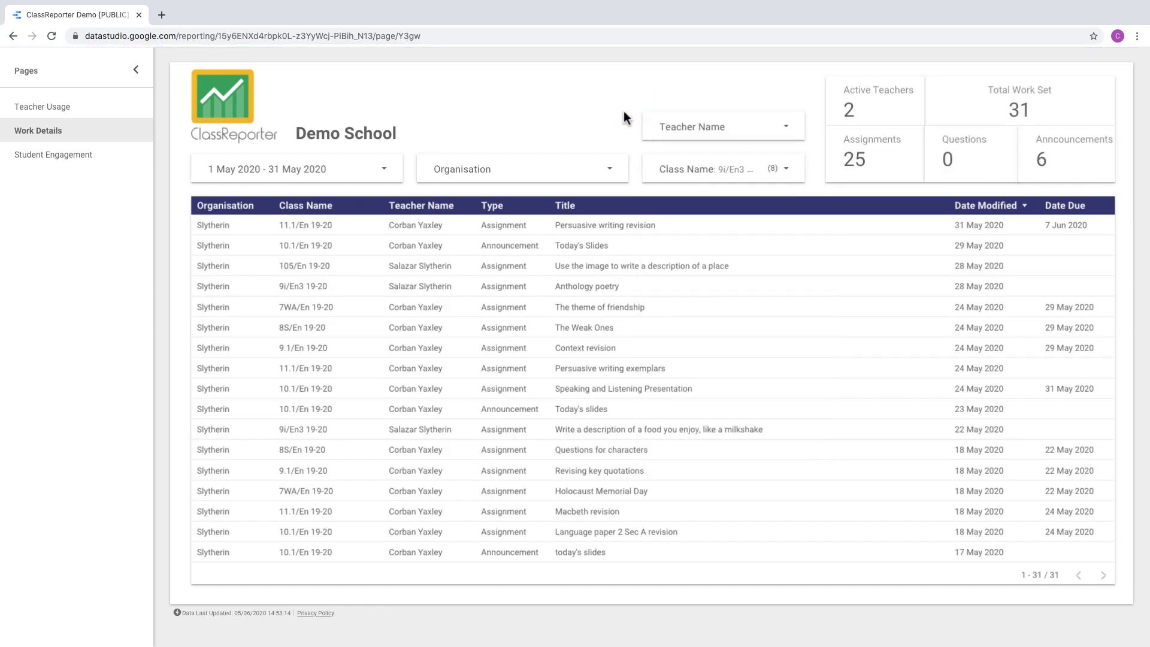
click(76, 161)
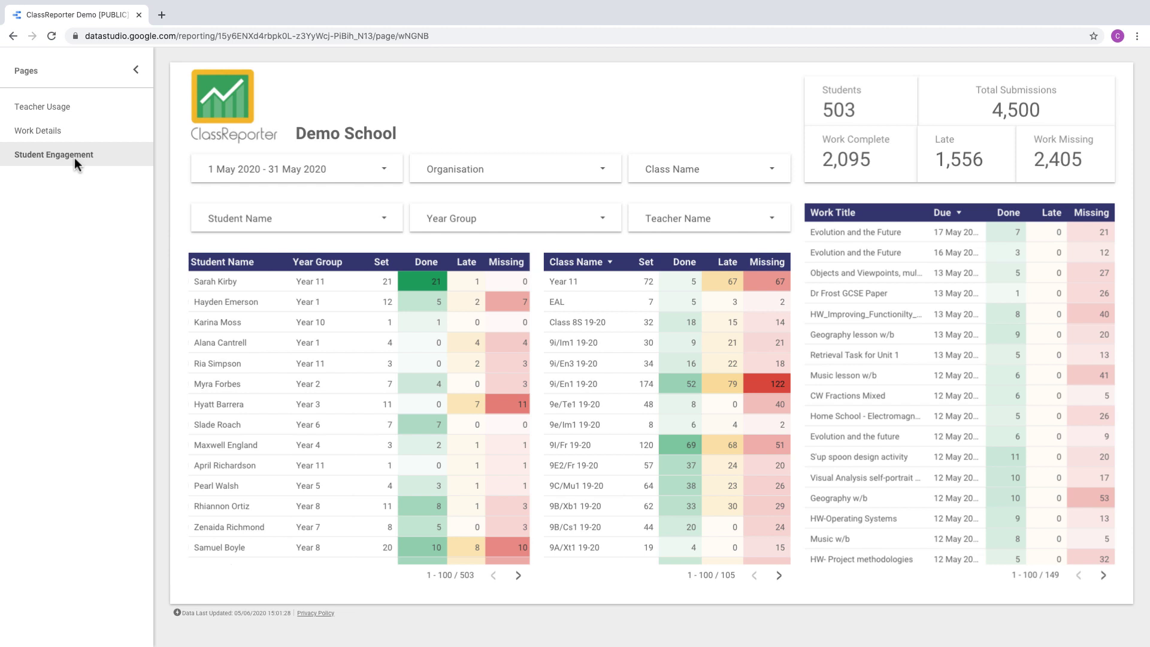
mouse_move(345, 54)
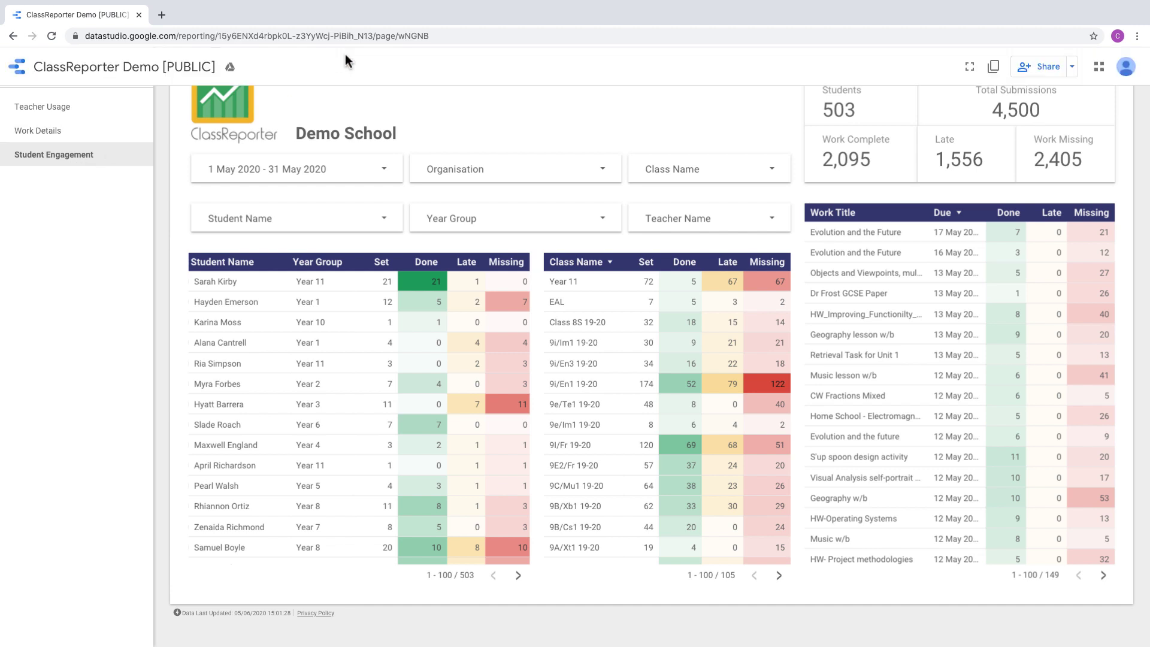
click(458, 165)
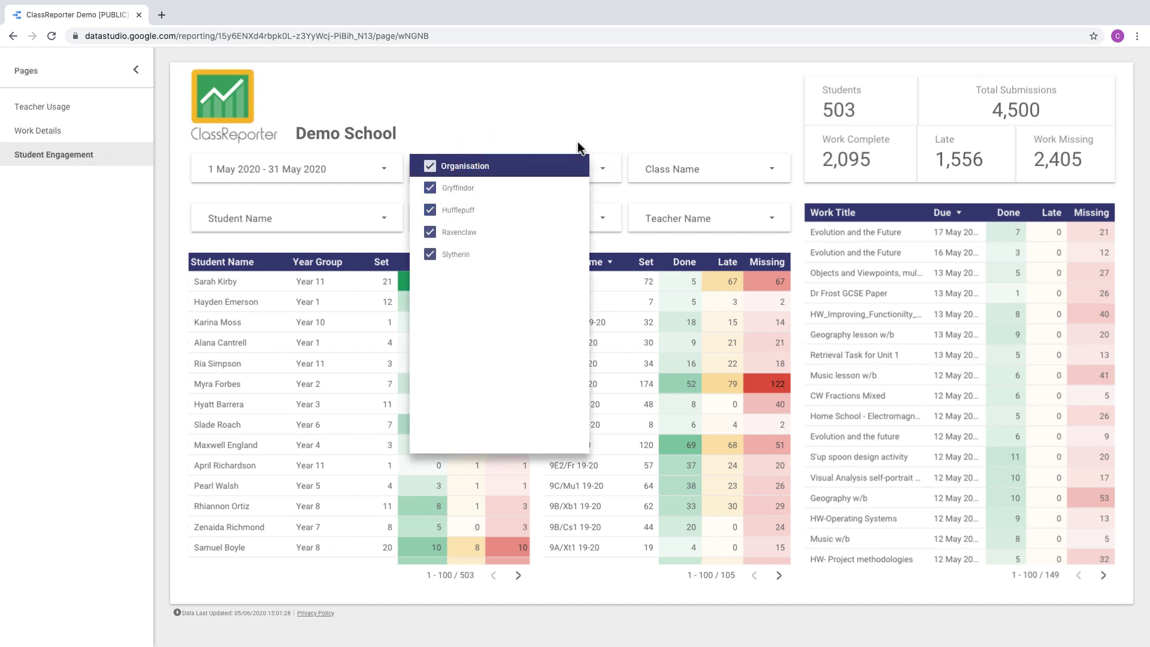
click(552, 236)
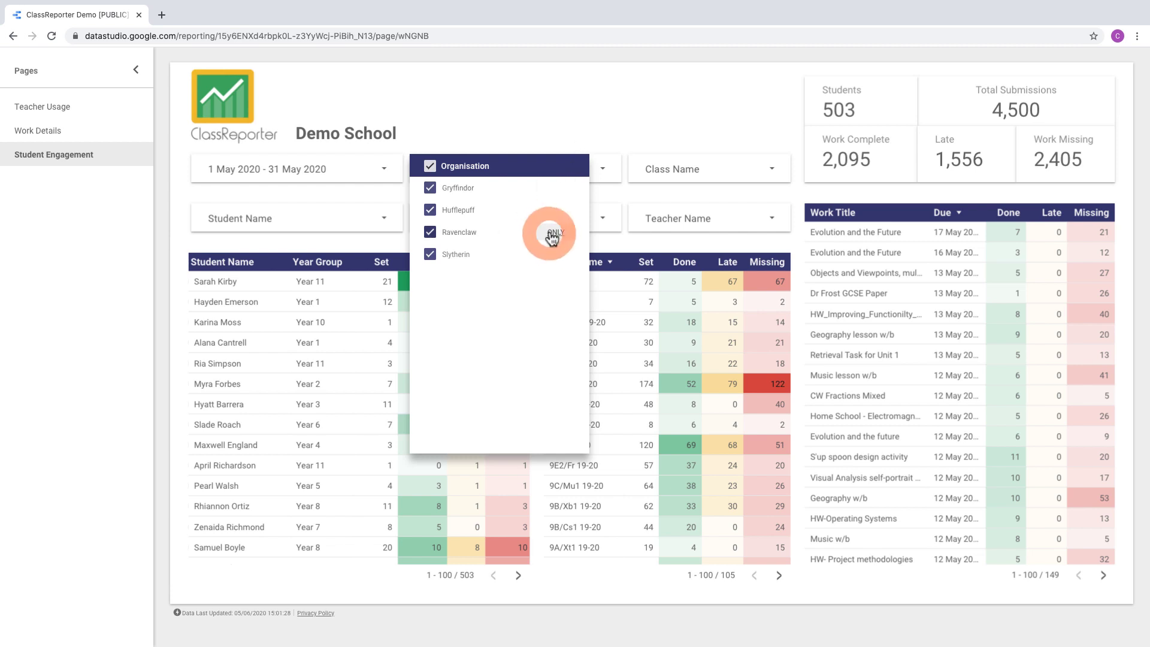
click(590, 134)
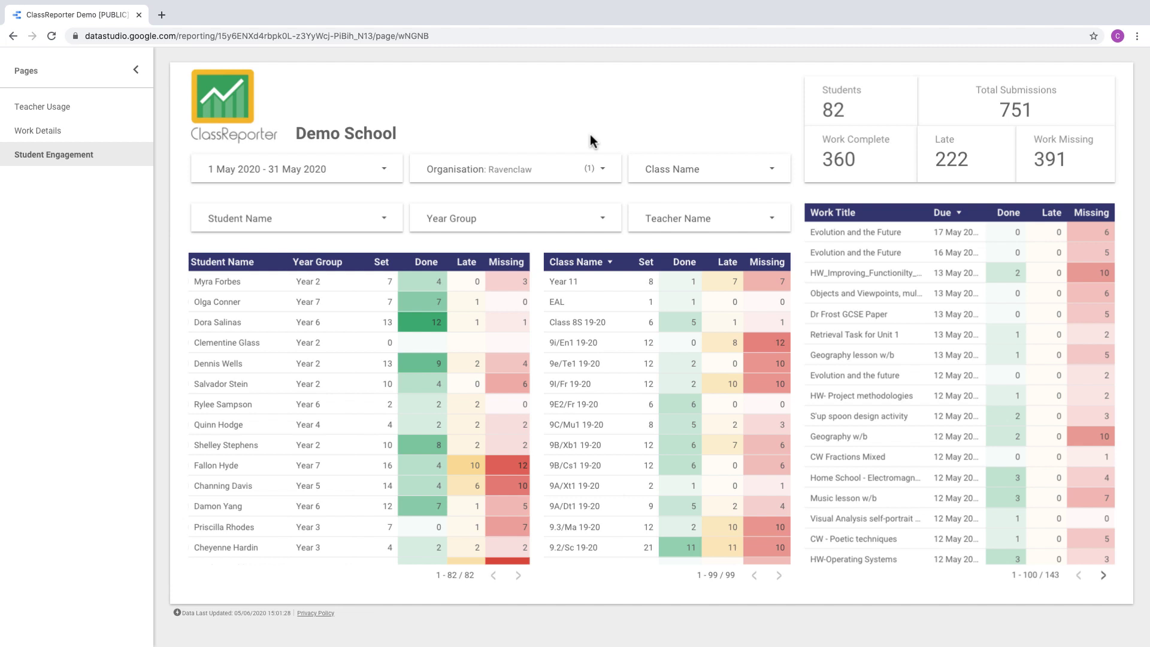
click(588, 162)
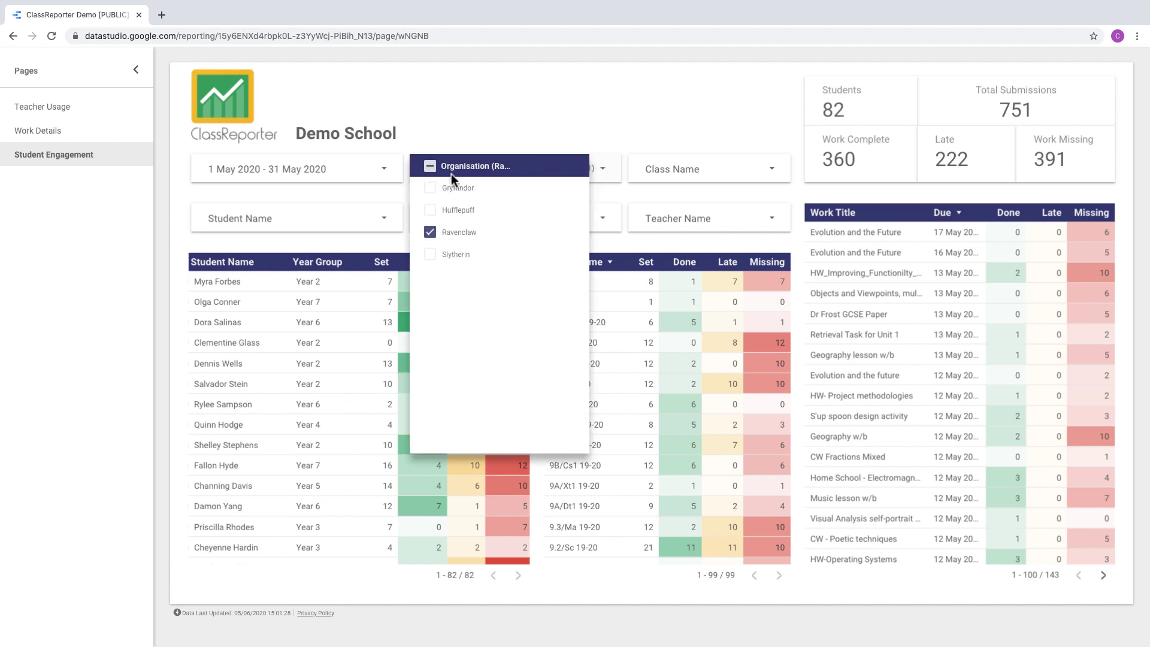
click(452, 185)
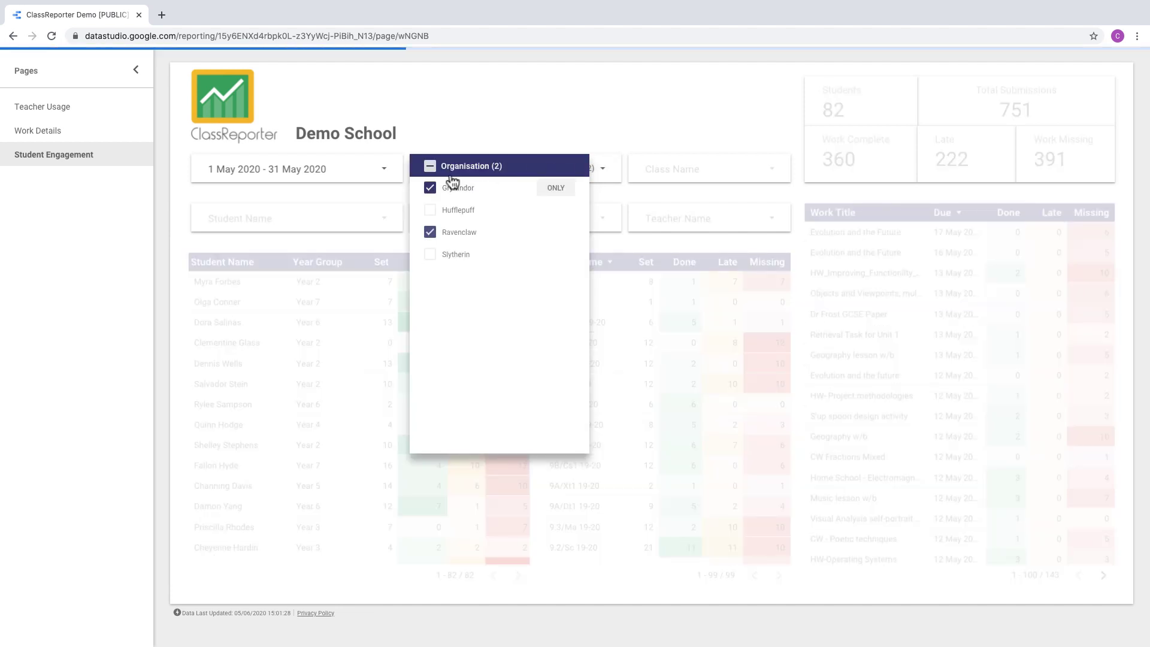
click(449, 171)
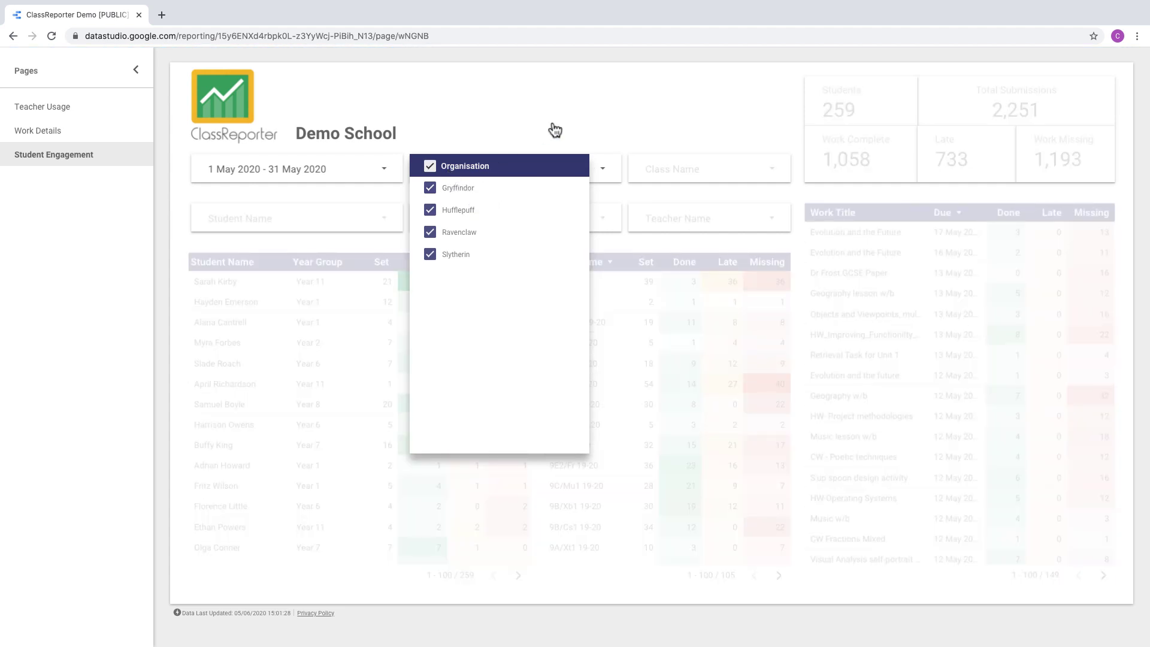
click(552, 123)
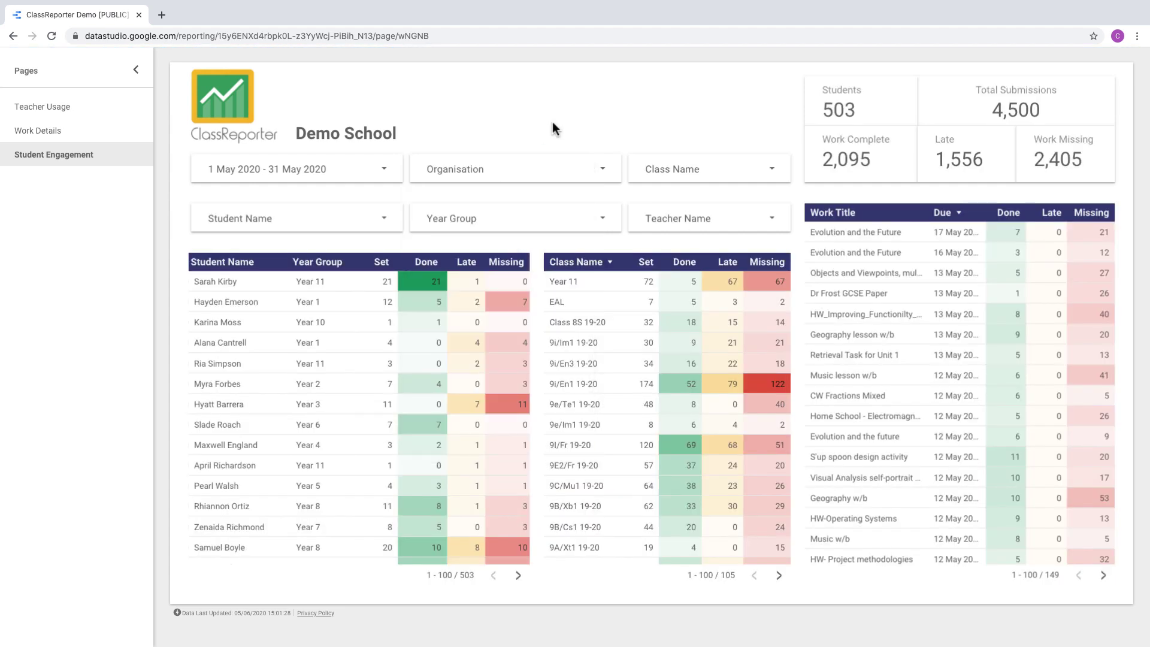
Step: Filter Year Group to only Year 8 and Year 9
click(599, 220)
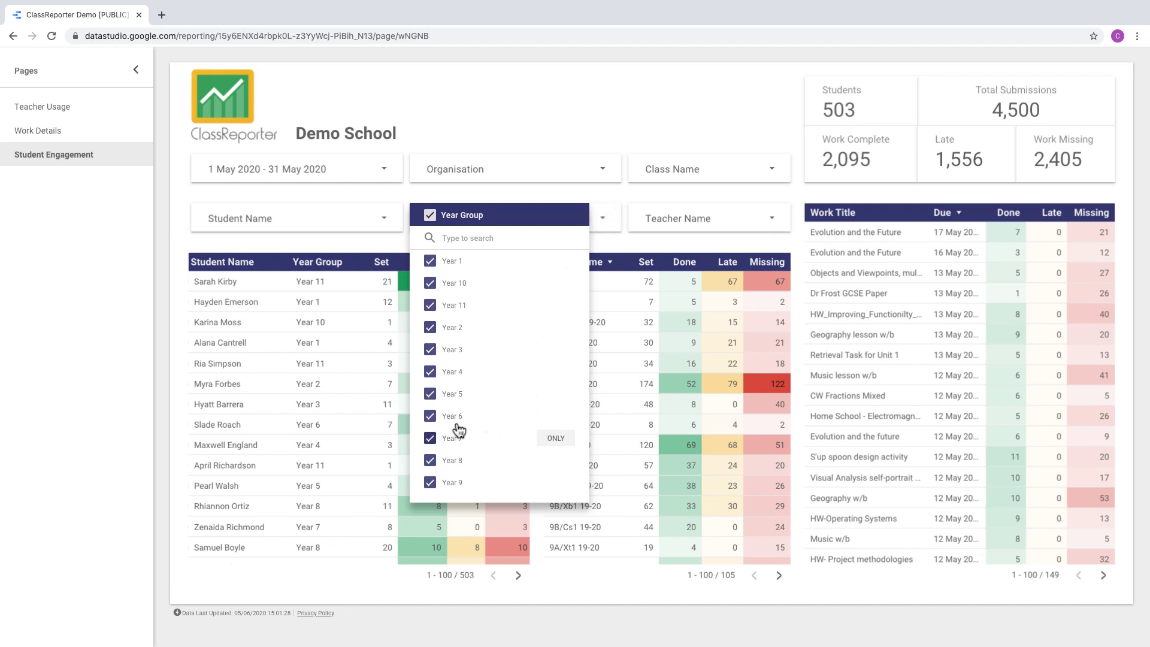
click(431, 460)
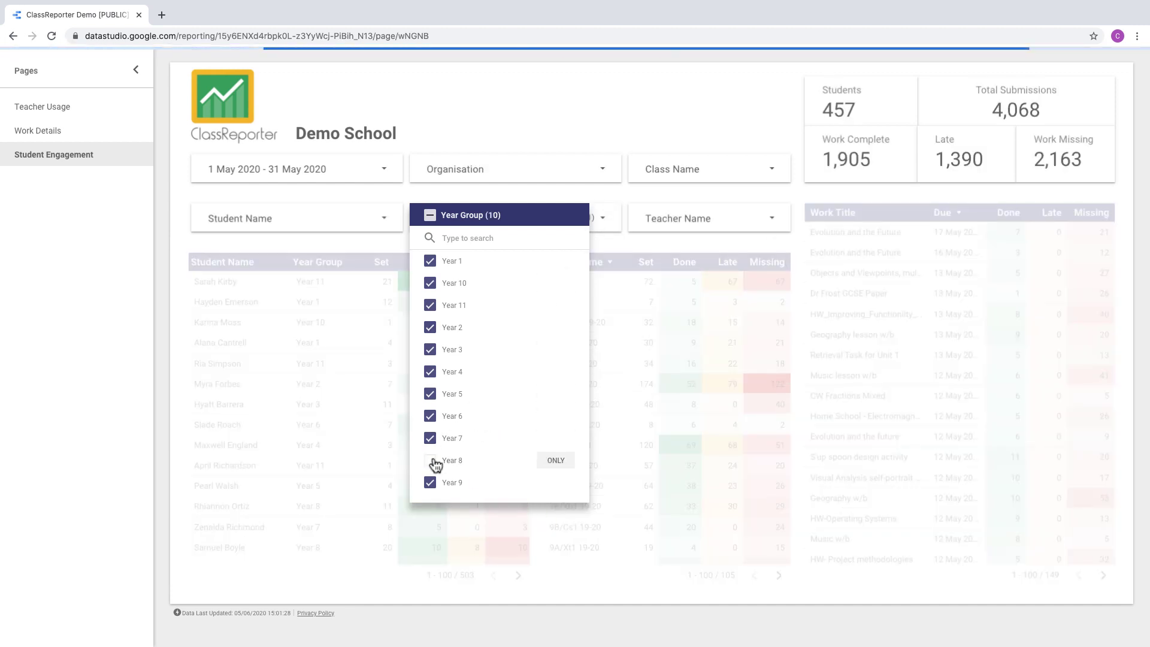
click(556, 460)
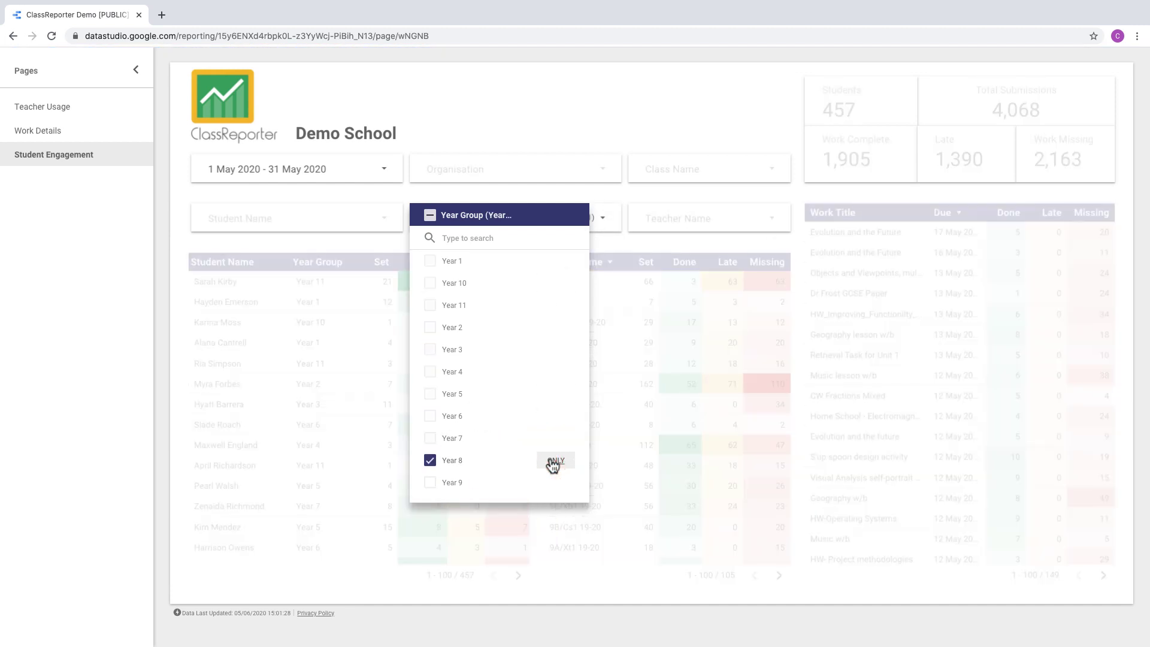
click(430, 482)
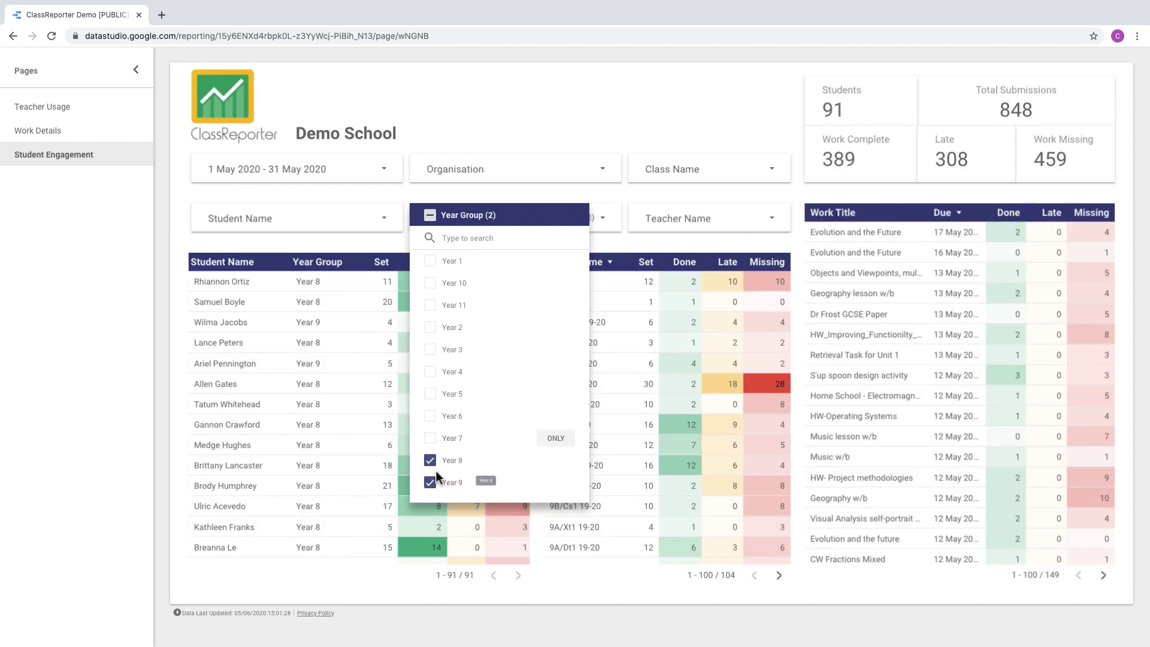
click(589, 207)
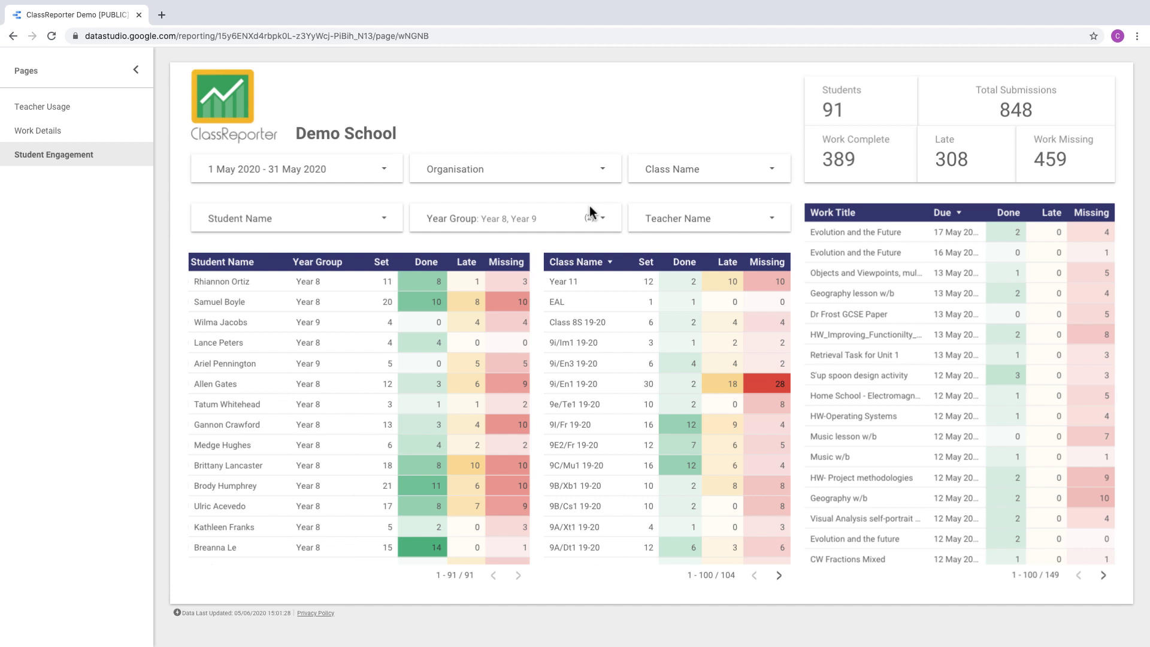
click(512, 268)
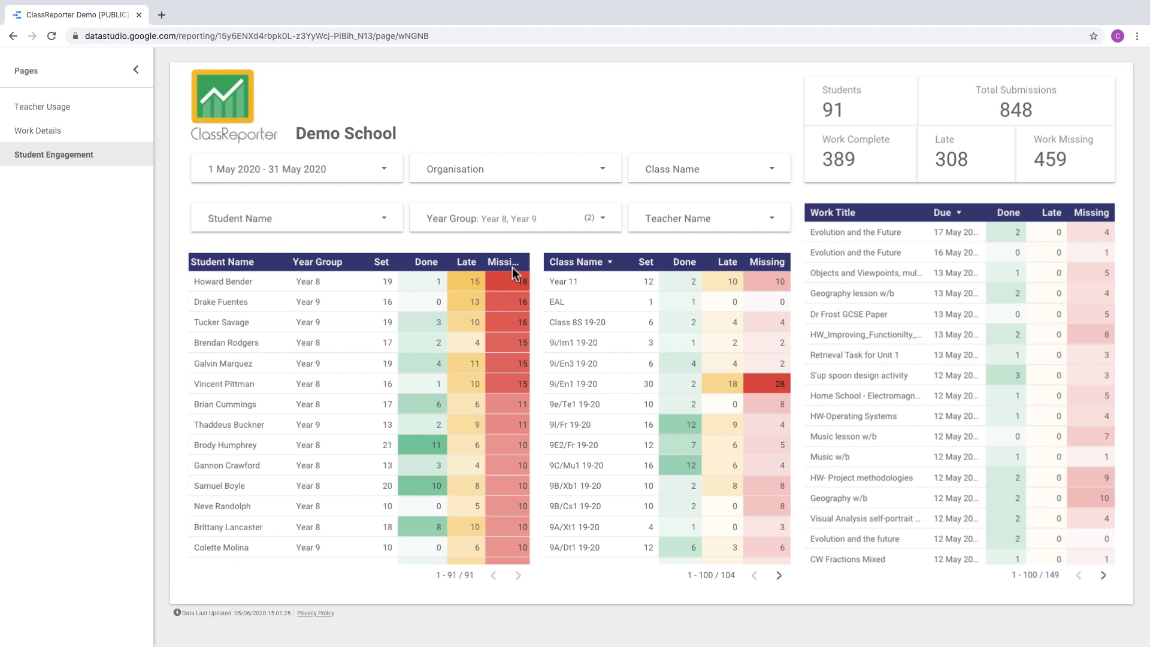
click(251, 349)
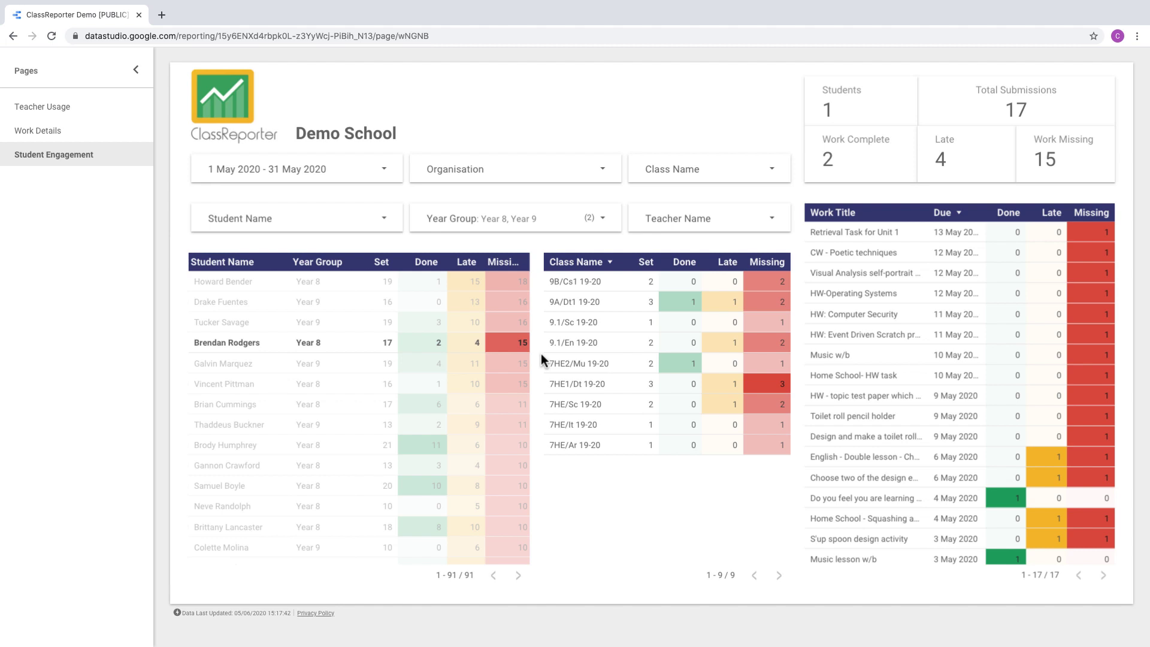
click(599, 303)
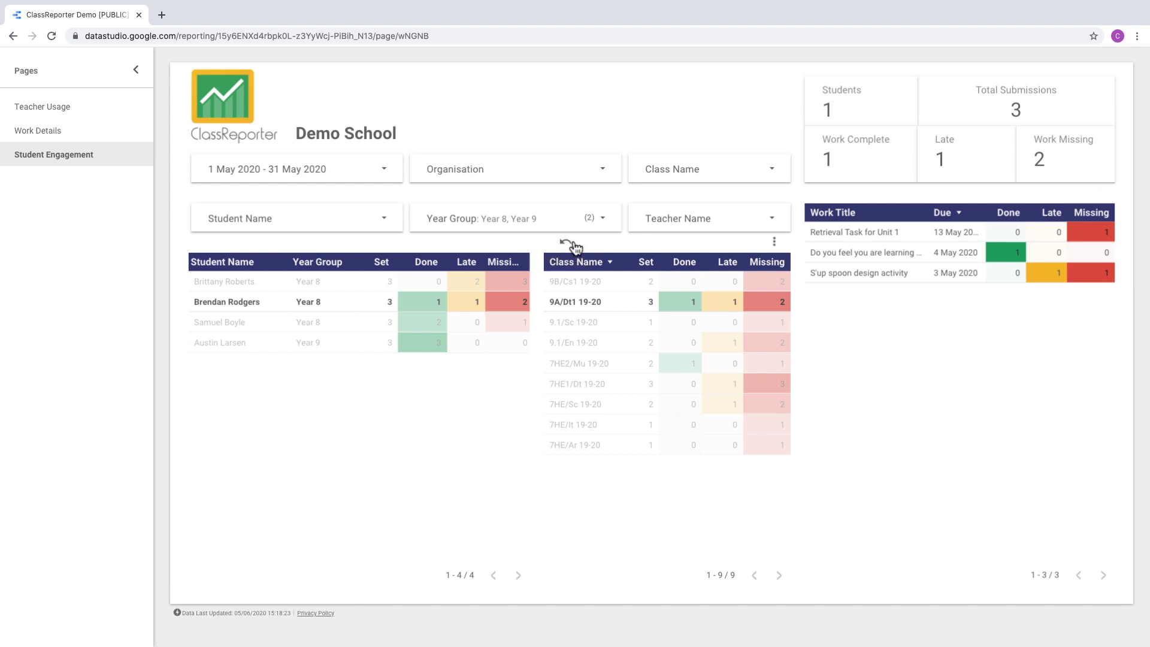
click(570, 342)
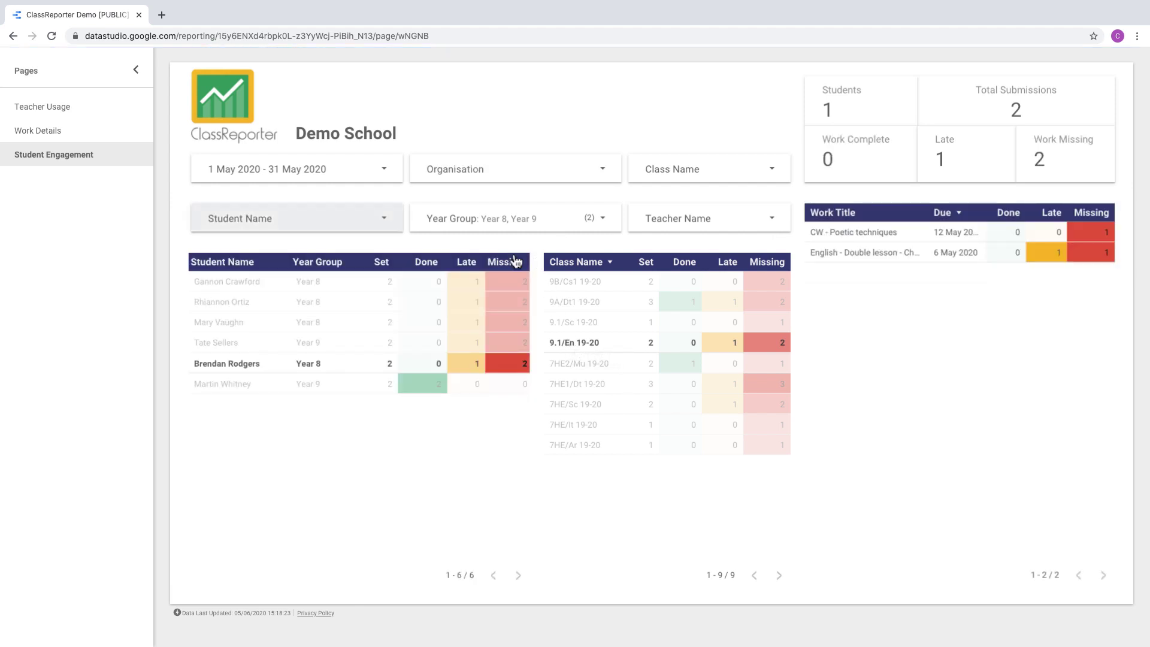
click(201, 243)
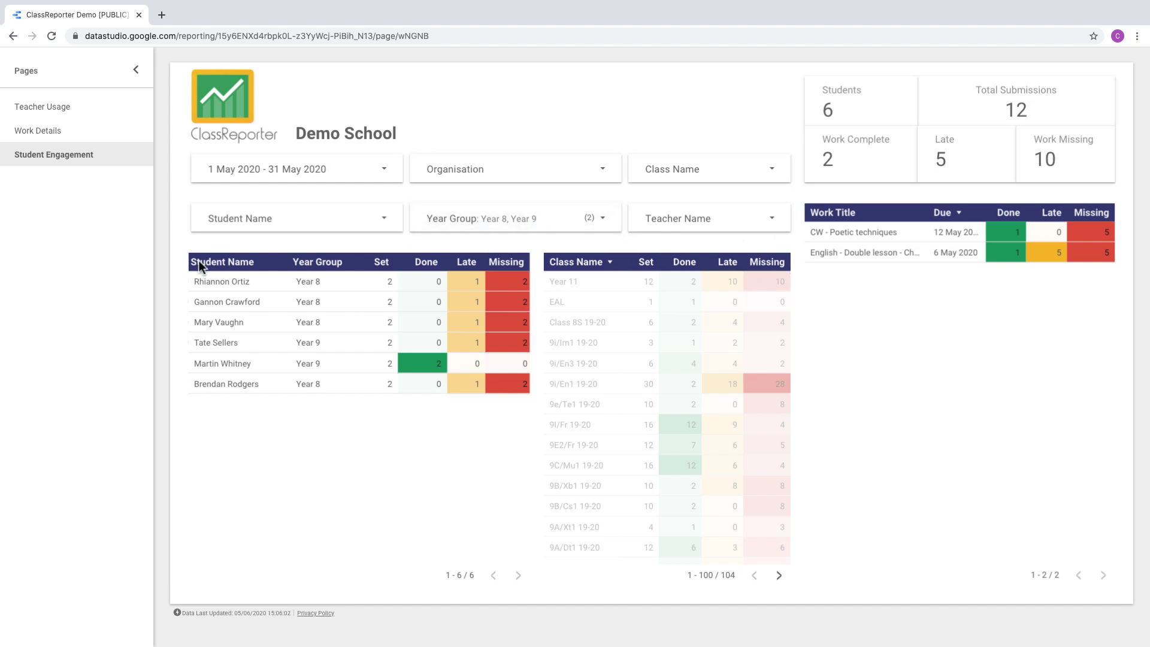
click(563, 243)
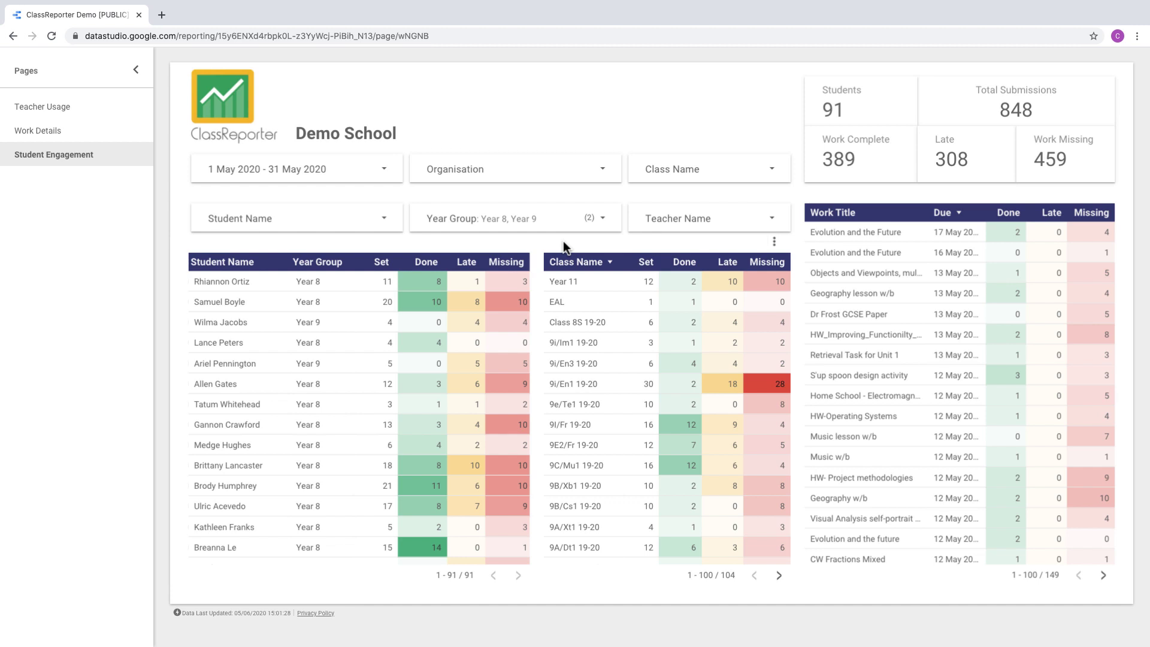
Step: Sort classes by Missing, cross-filter to 9i/En1 19-20, and show its Teacher Name list
click(764, 266)
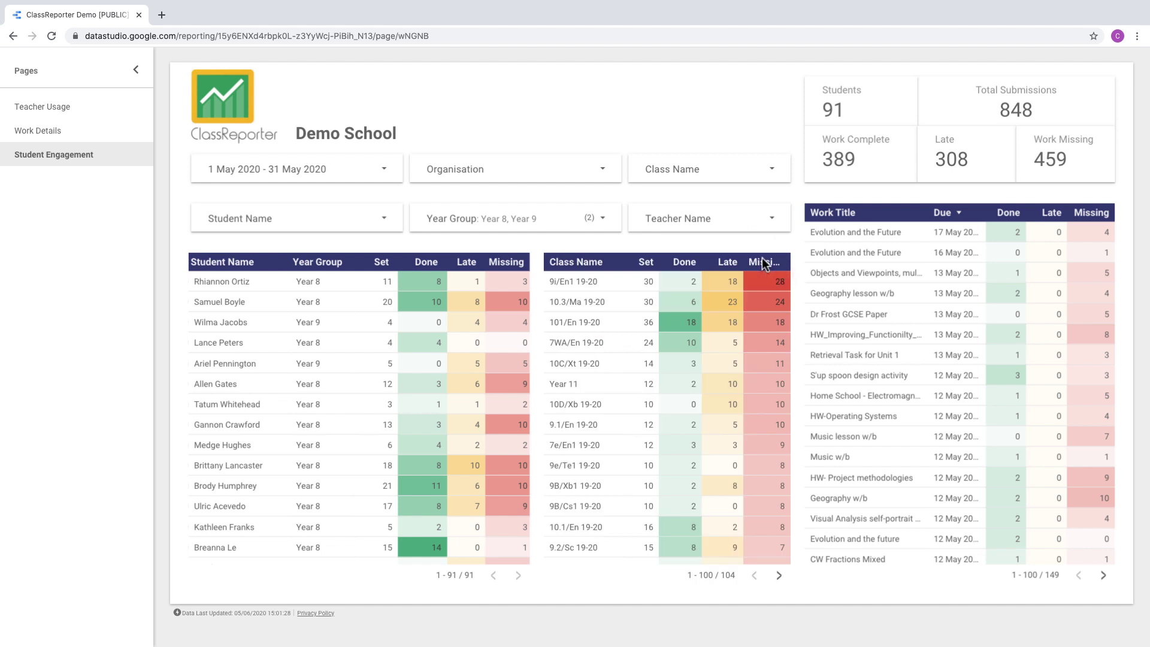
click(564, 282)
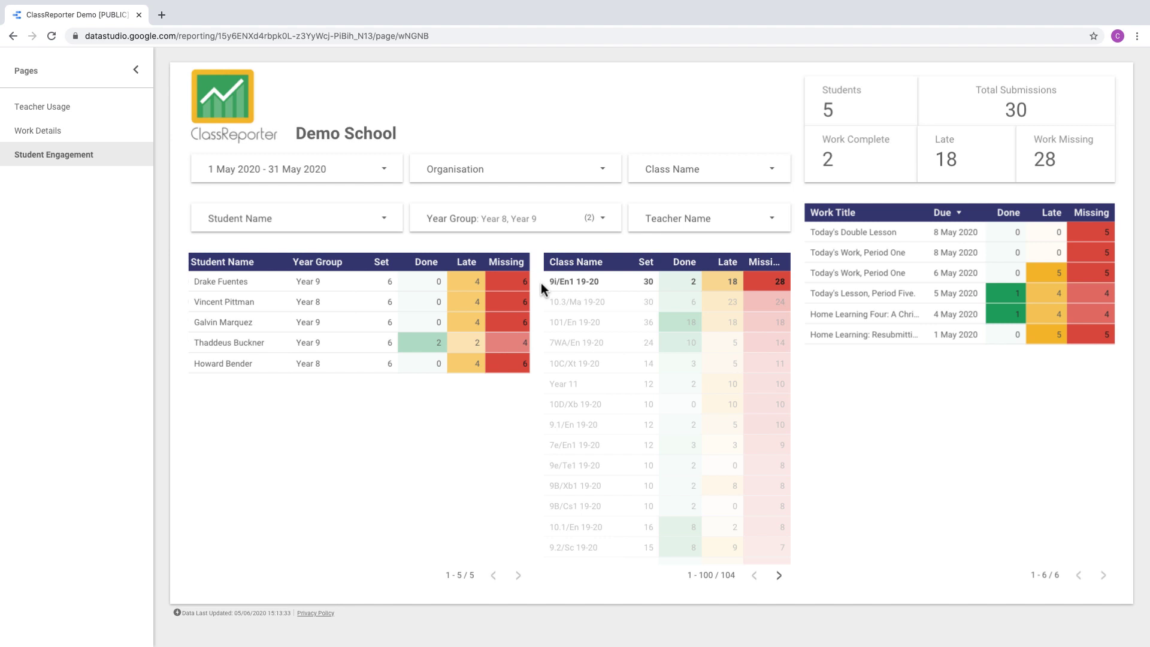
click(763, 220)
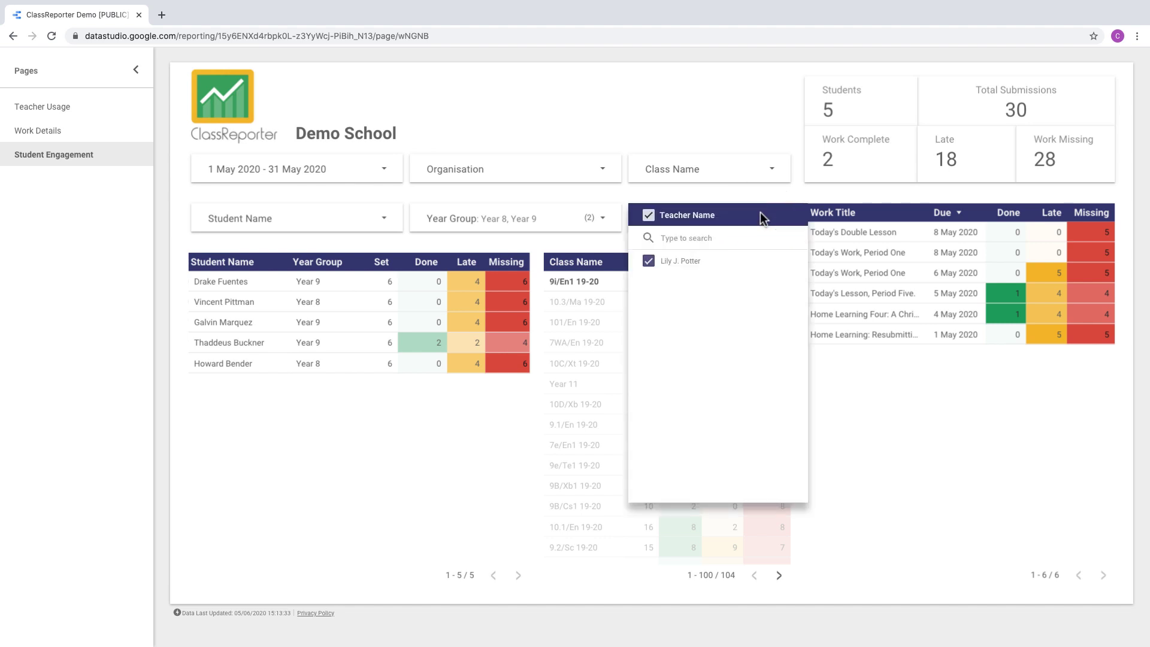
Step: Clear the class cross-filter and limit Teacher Name to one teacher found by search
click(760, 192)
click(561, 242)
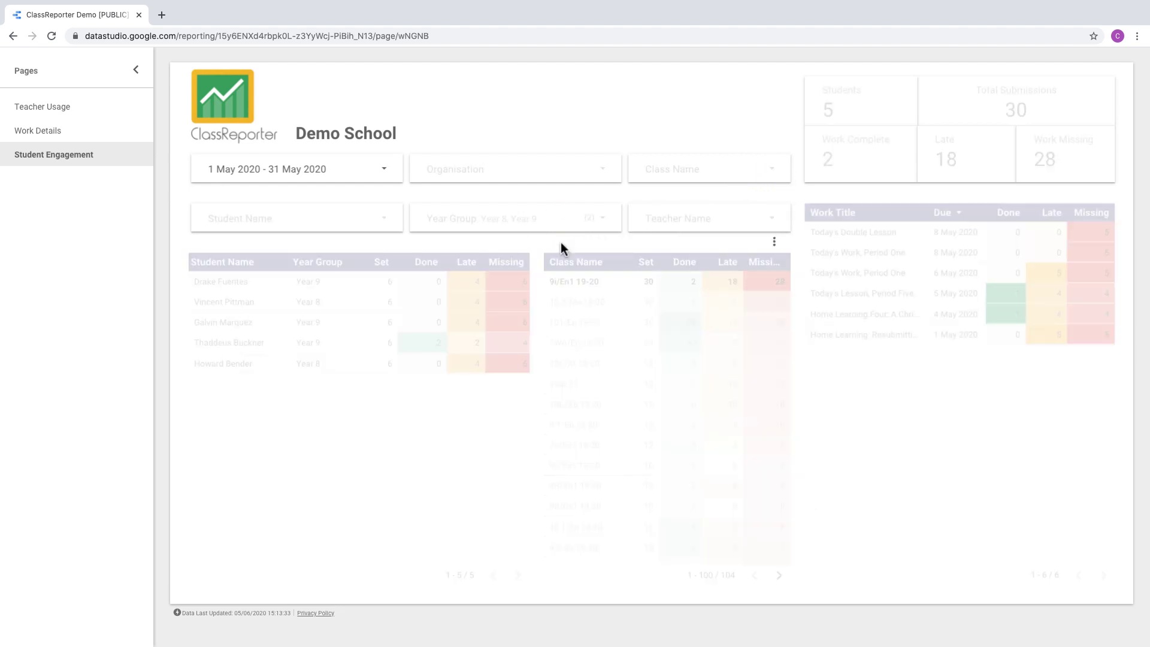
click(730, 218)
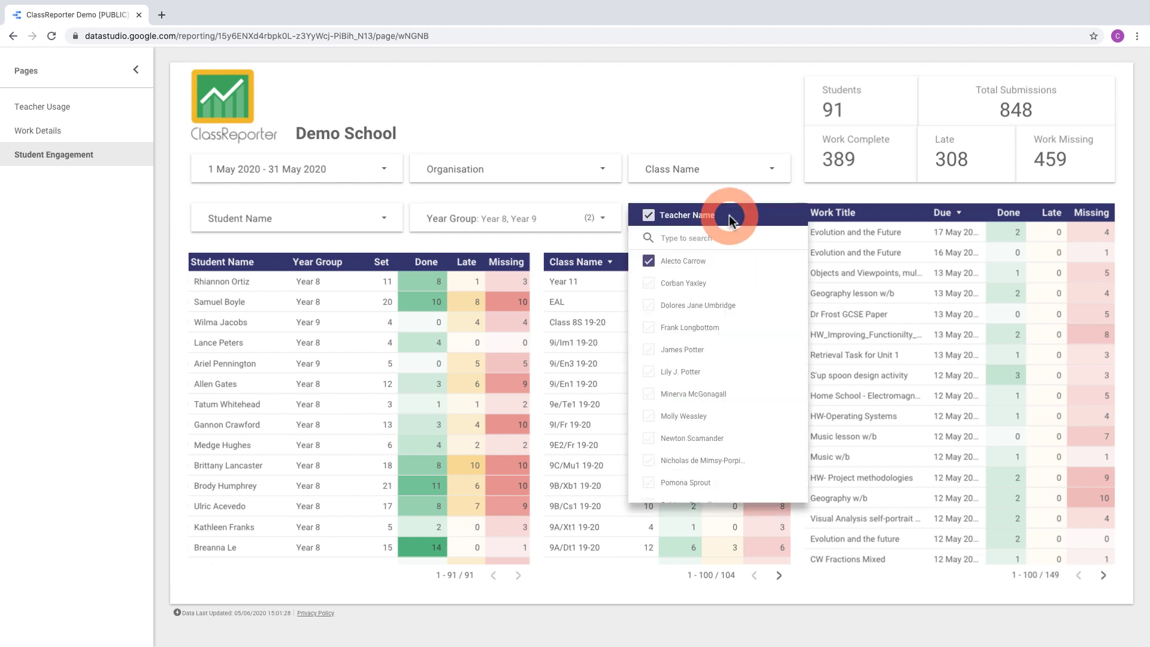
click(648, 215)
click(676, 237)
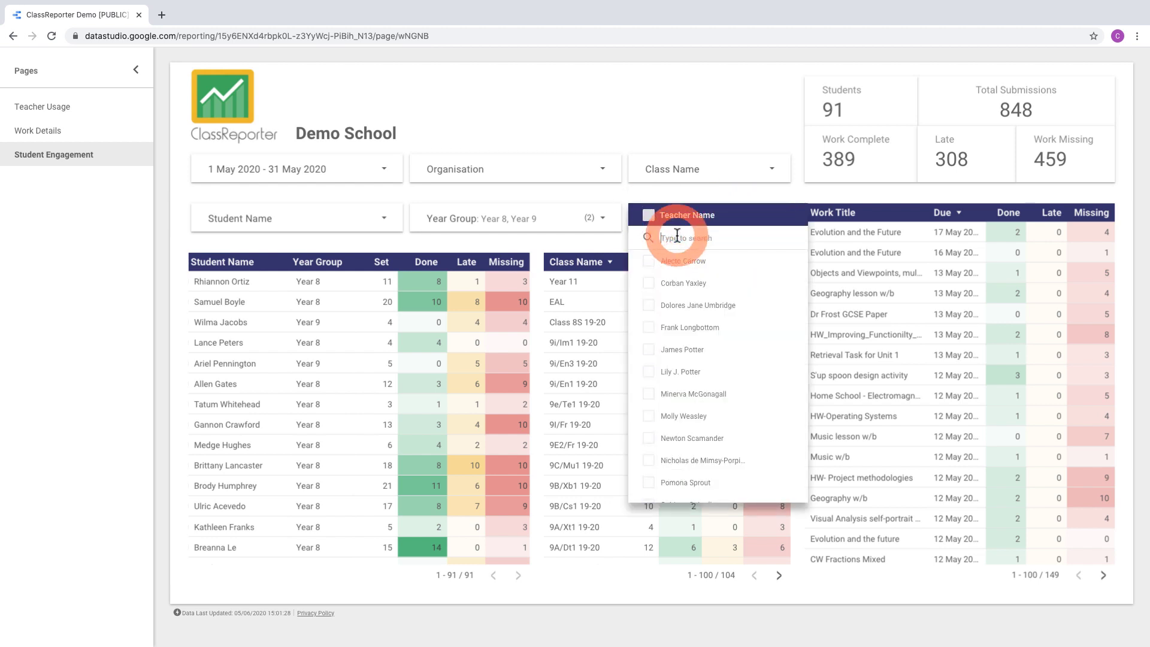
text(lil)
click(642, 264)
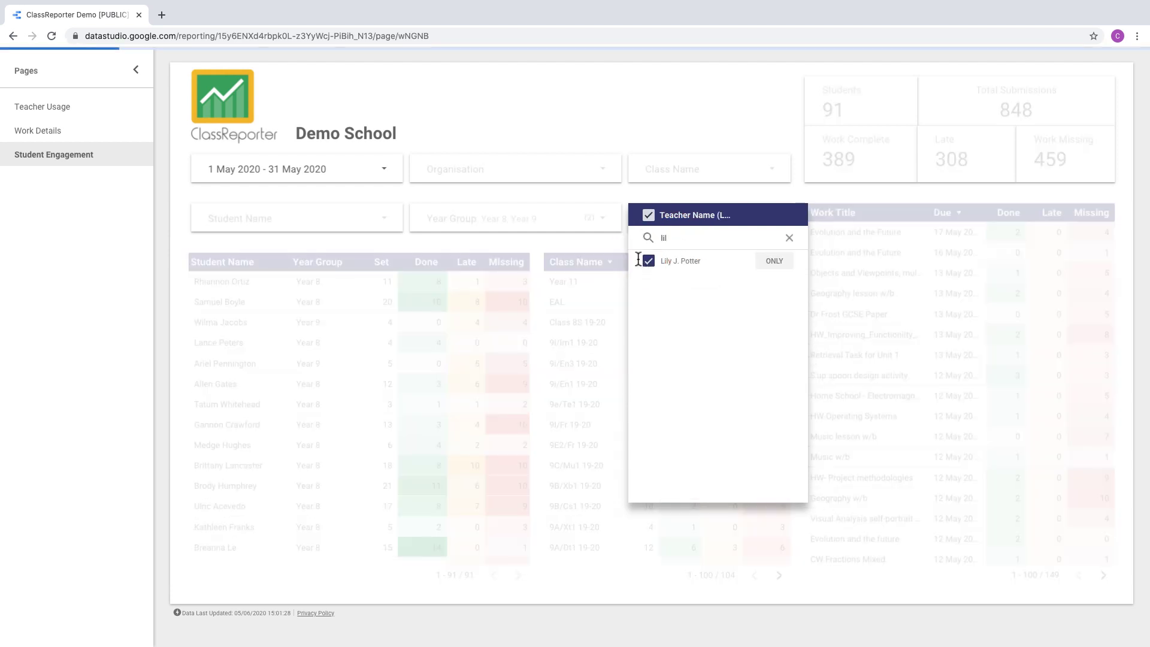
click(610, 243)
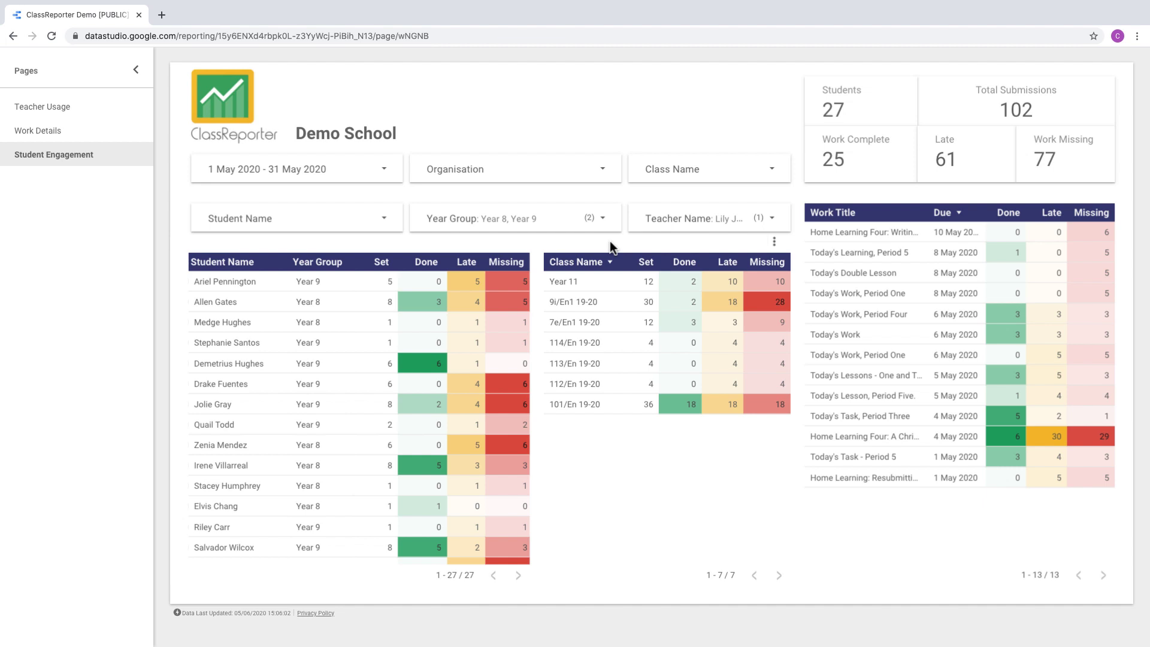
Step: Cross-filter to class 101/En 19-20, clear it, and reselect all teachers
click(564, 405)
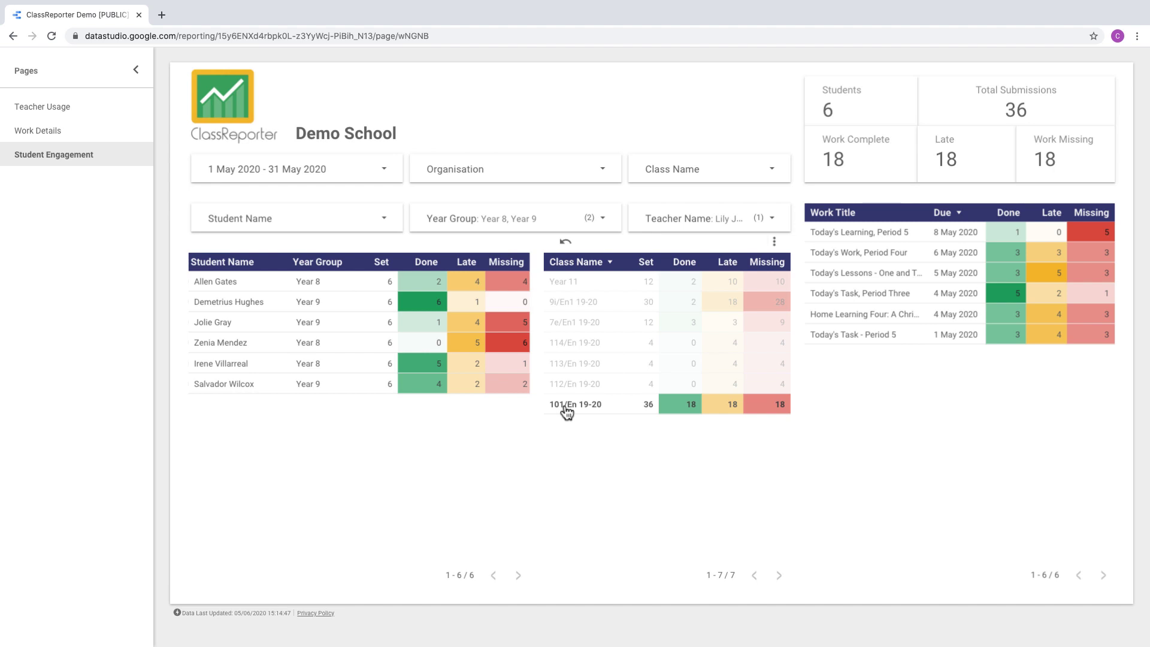
click(565, 241)
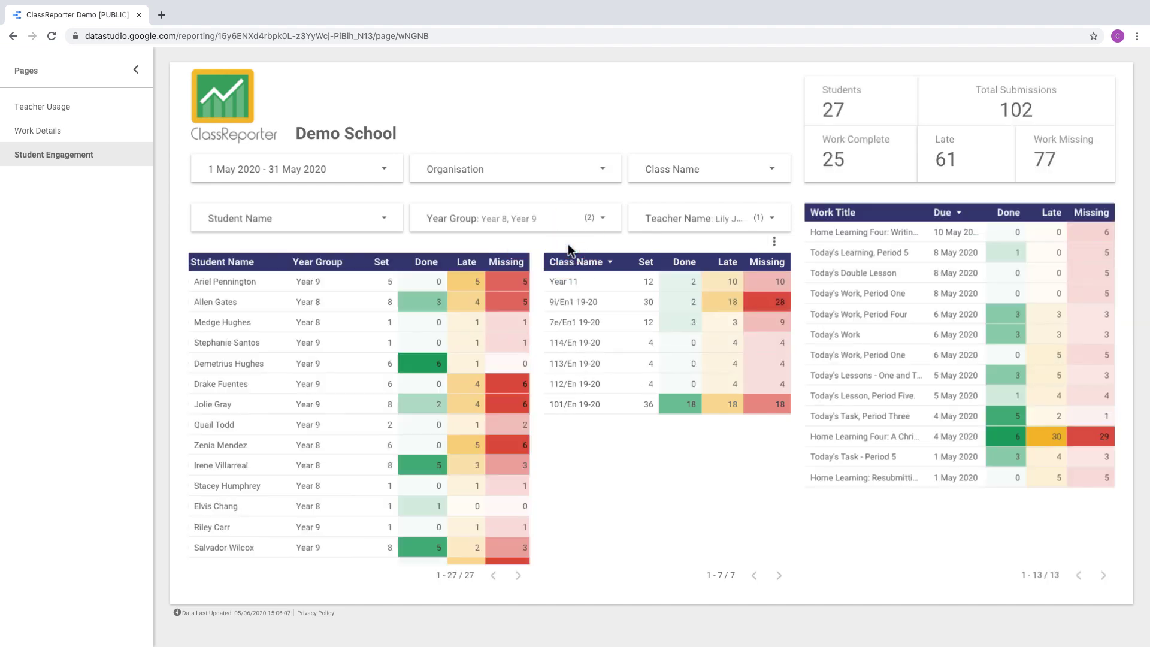
click(718, 223)
click(649, 217)
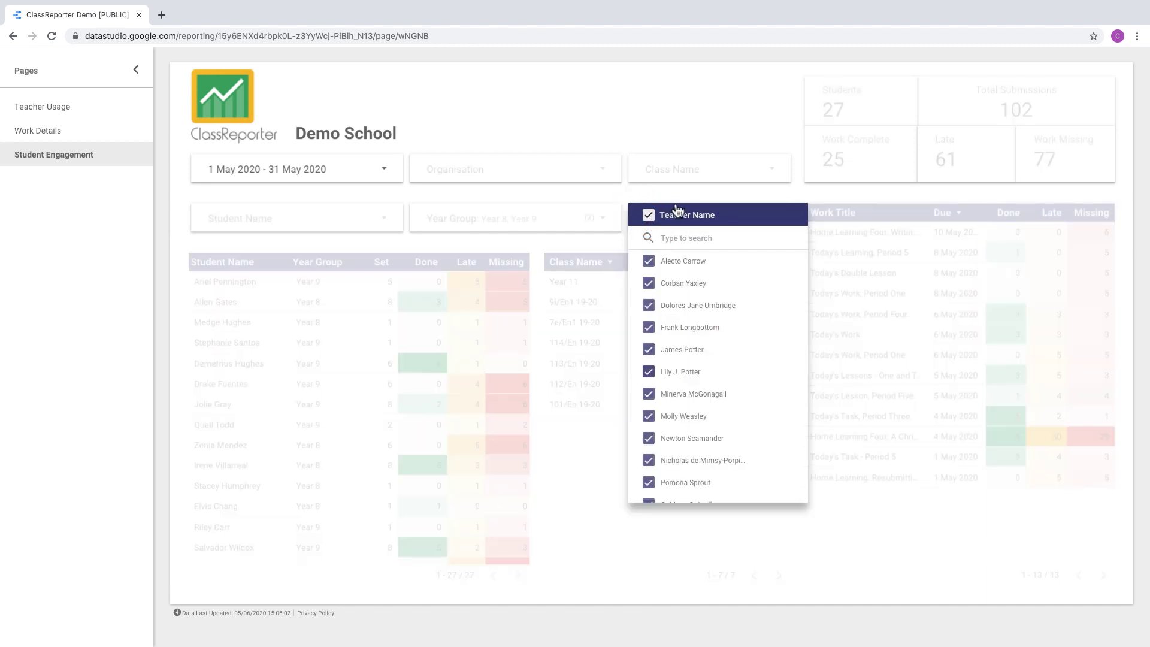
Step: Keep all teachers selected and sort the Class Name table by most work done
click(691, 198)
click(691, 198)
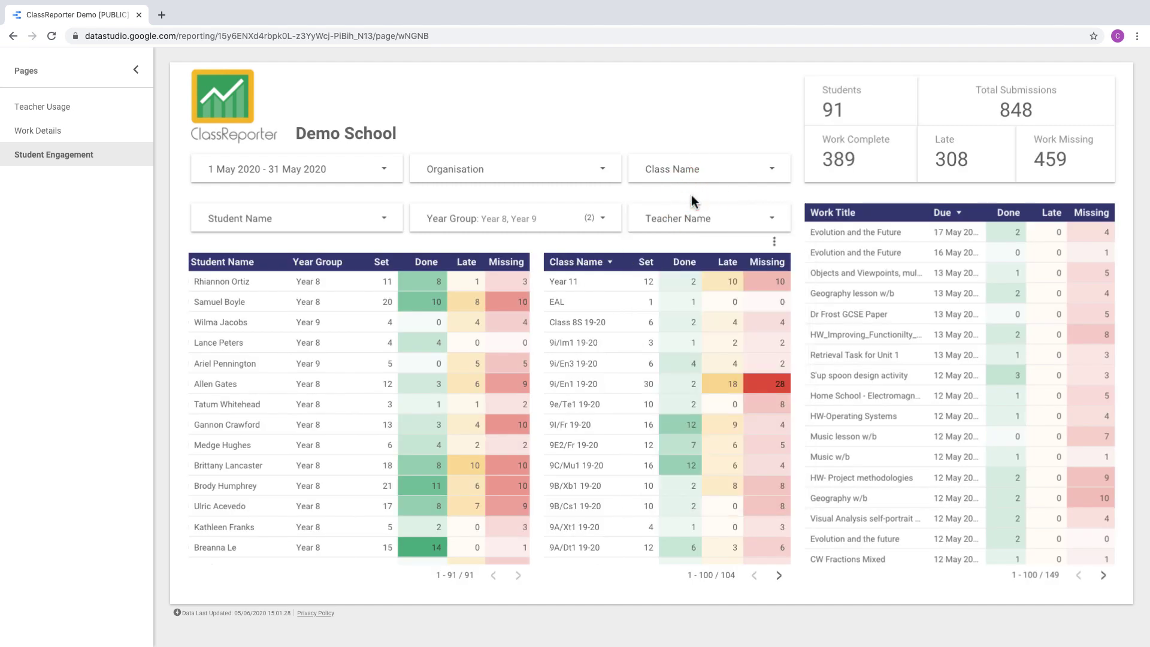
click(684, 263)
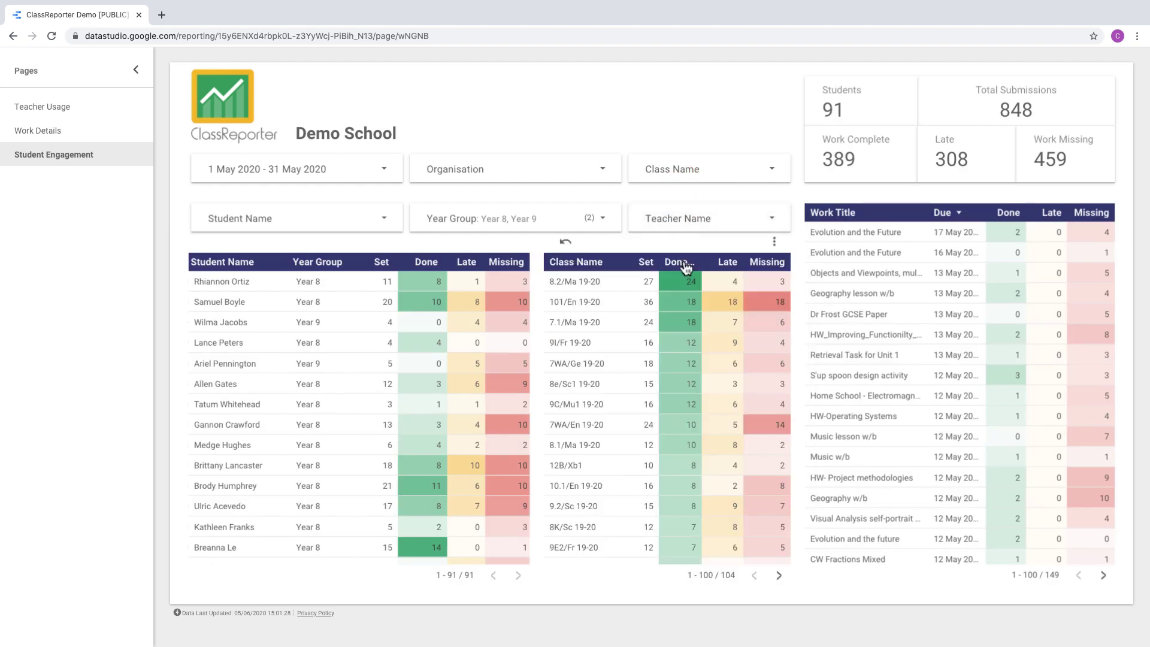
Step: Cross-filter the report to class 8.2/Ma 19-20 and check which teacher teaches it
click(598, 282)
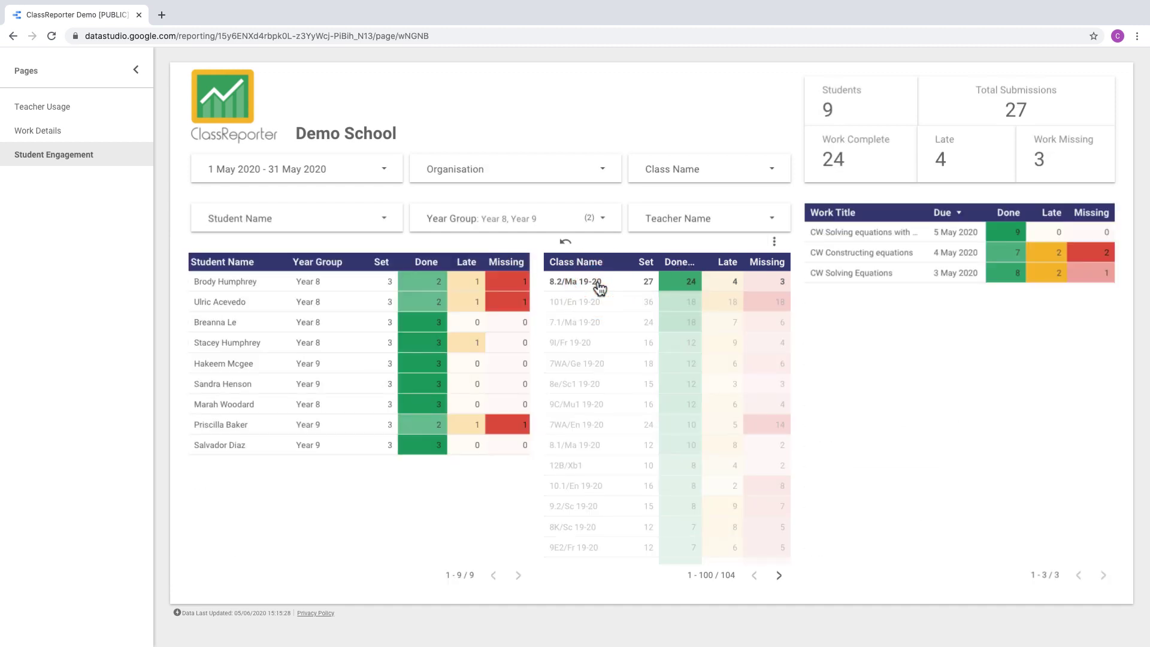
click(761, 219)
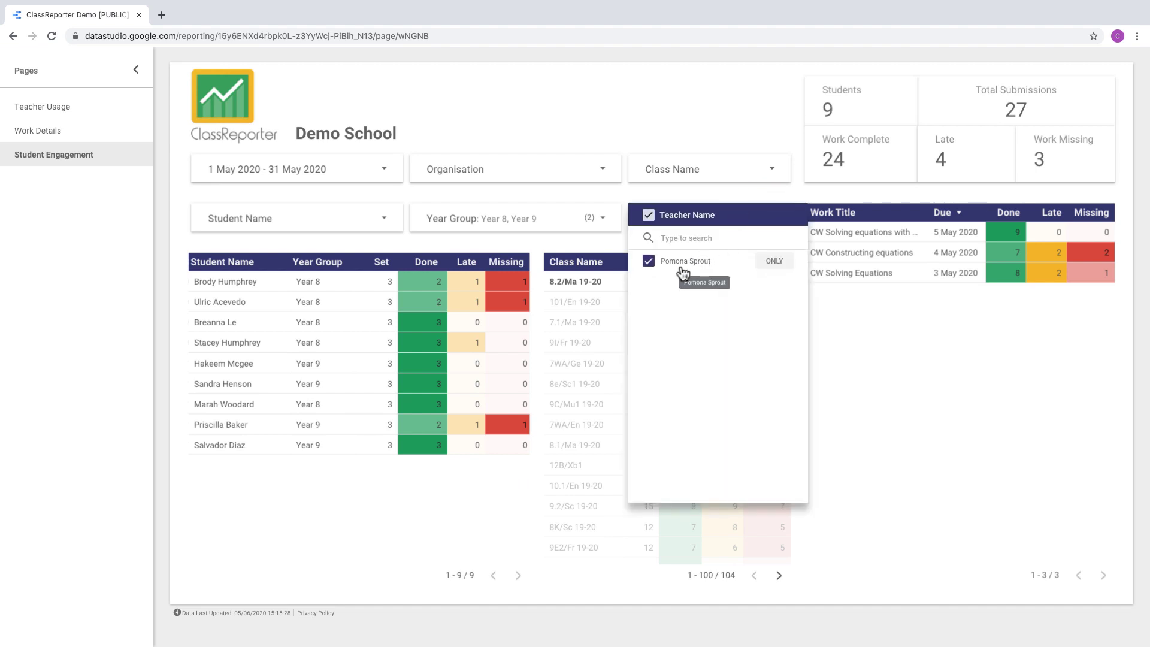
click(746, 196)
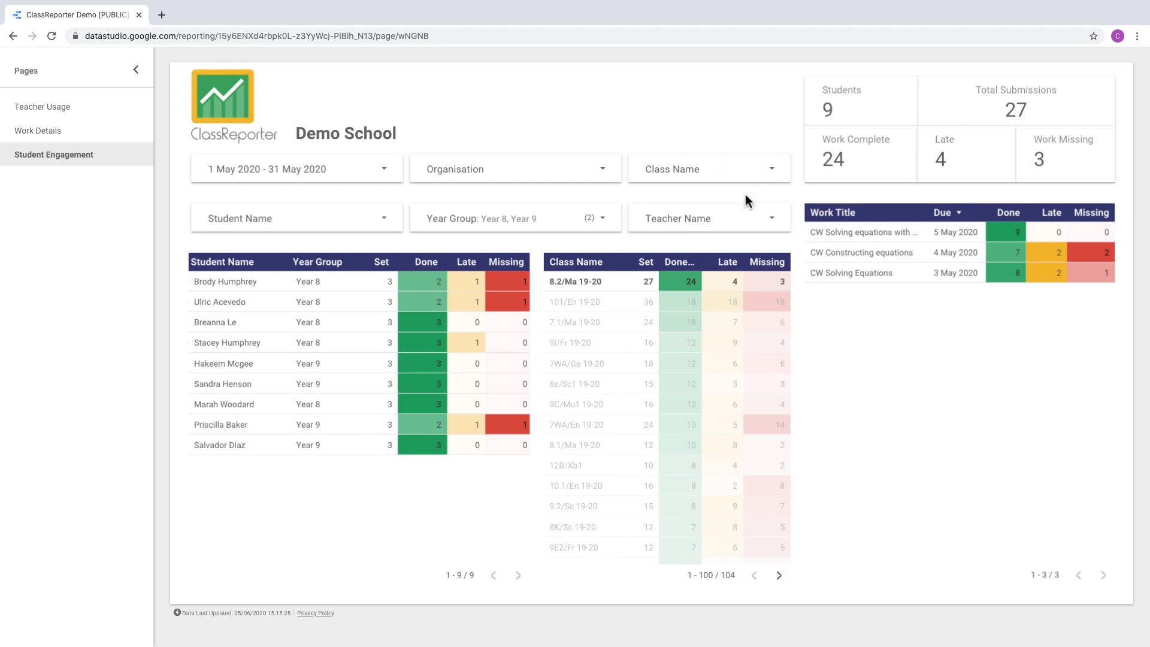
click(818, 310)
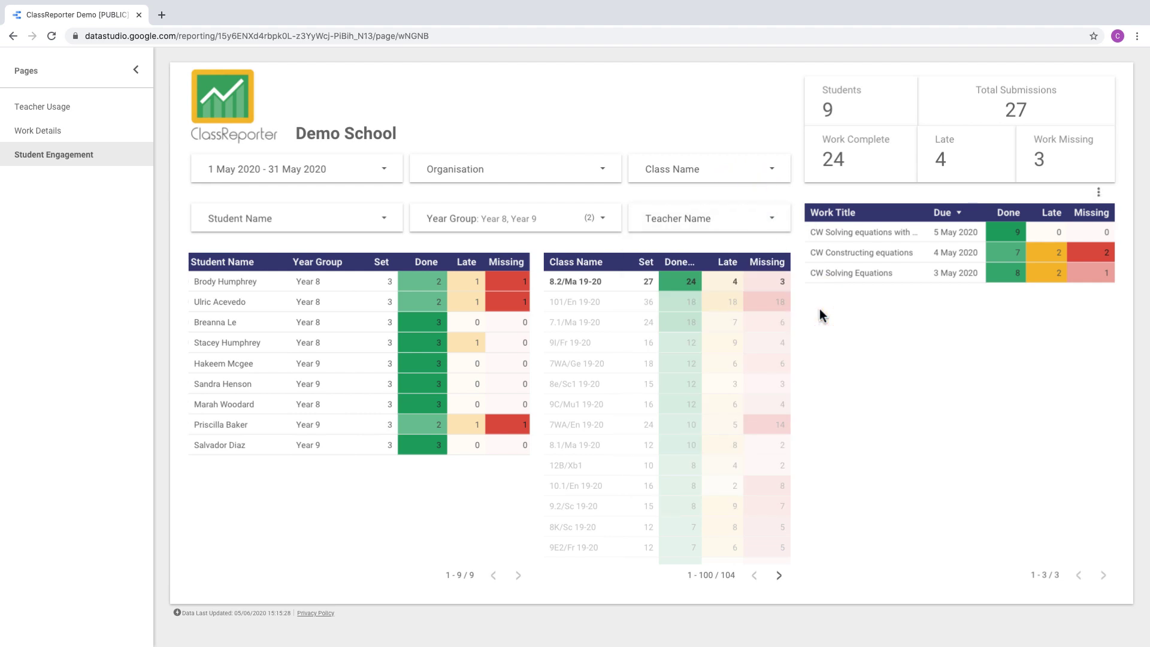